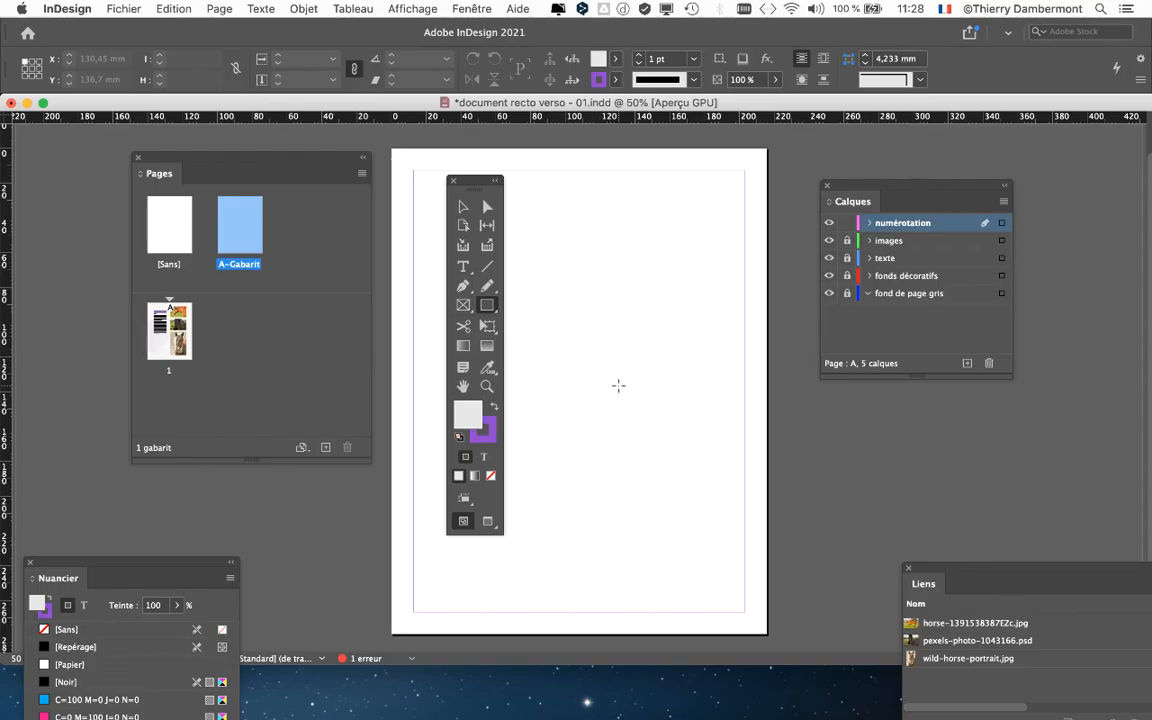
# - Draw a square frame about 42 mm by 42 mm on the A-Gabarit master page
pyautogui.moveTo(590, 360); pyautogui.dragTo(668, 434)
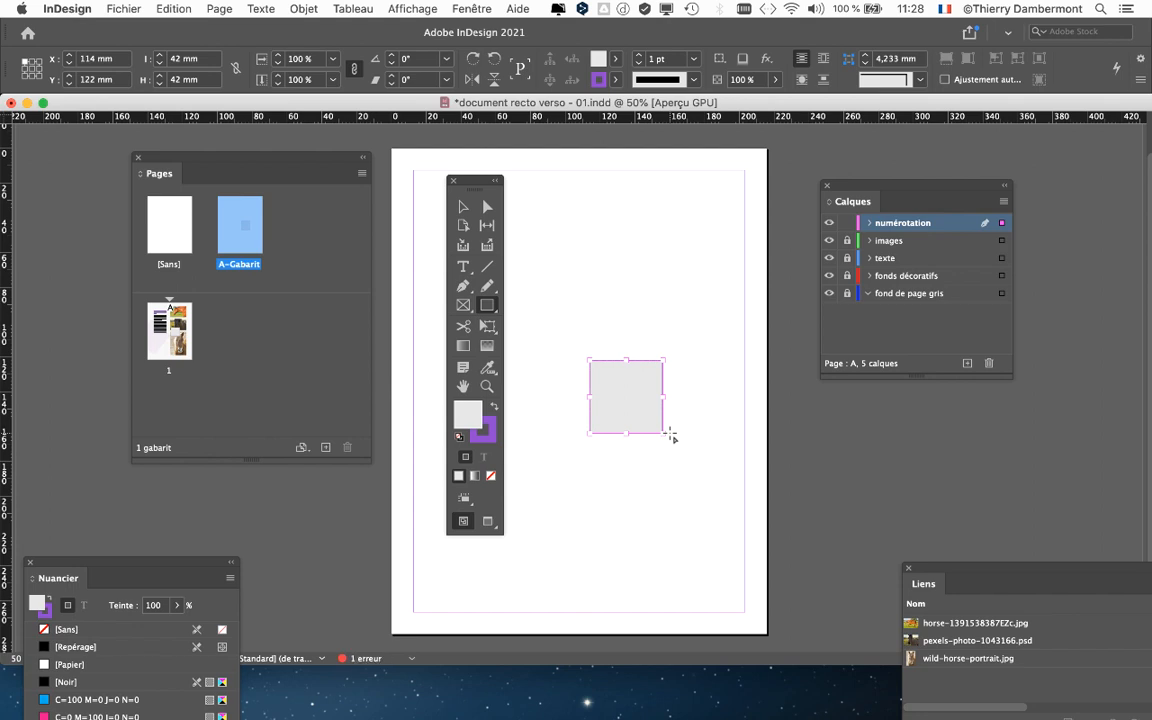
pyautogui.scroll(2, 640, 406)
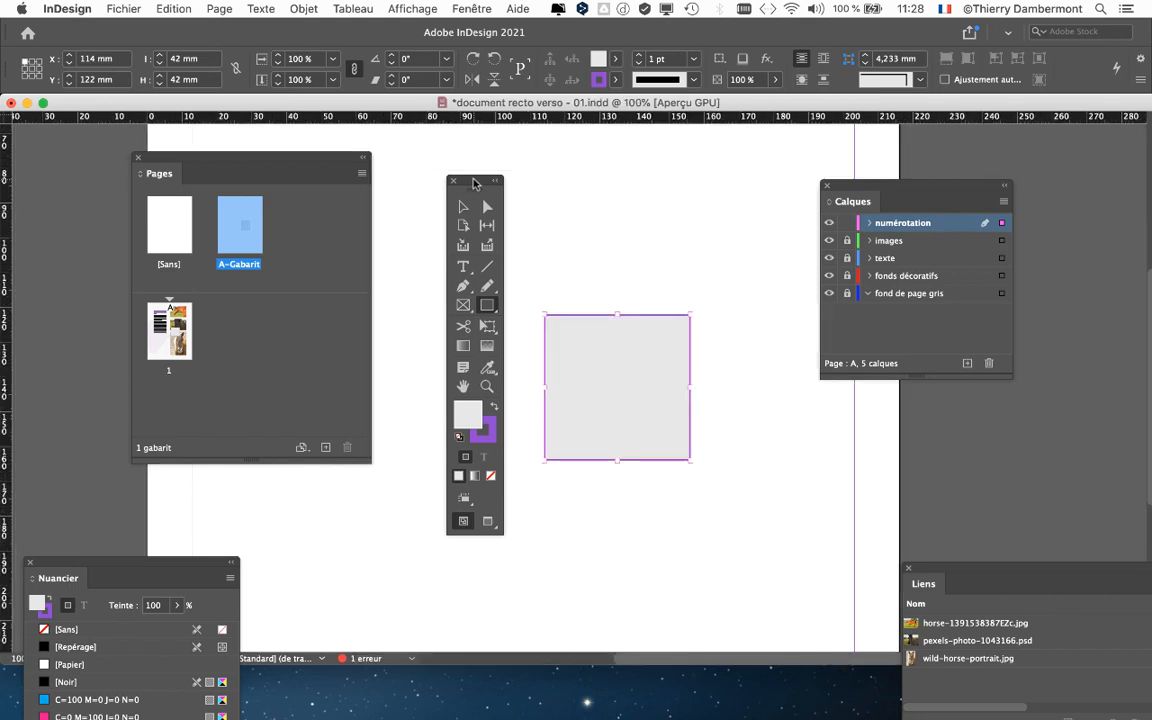
pyautogui.moveTo(326, 161); pyautogui.dragTo(168, 167)
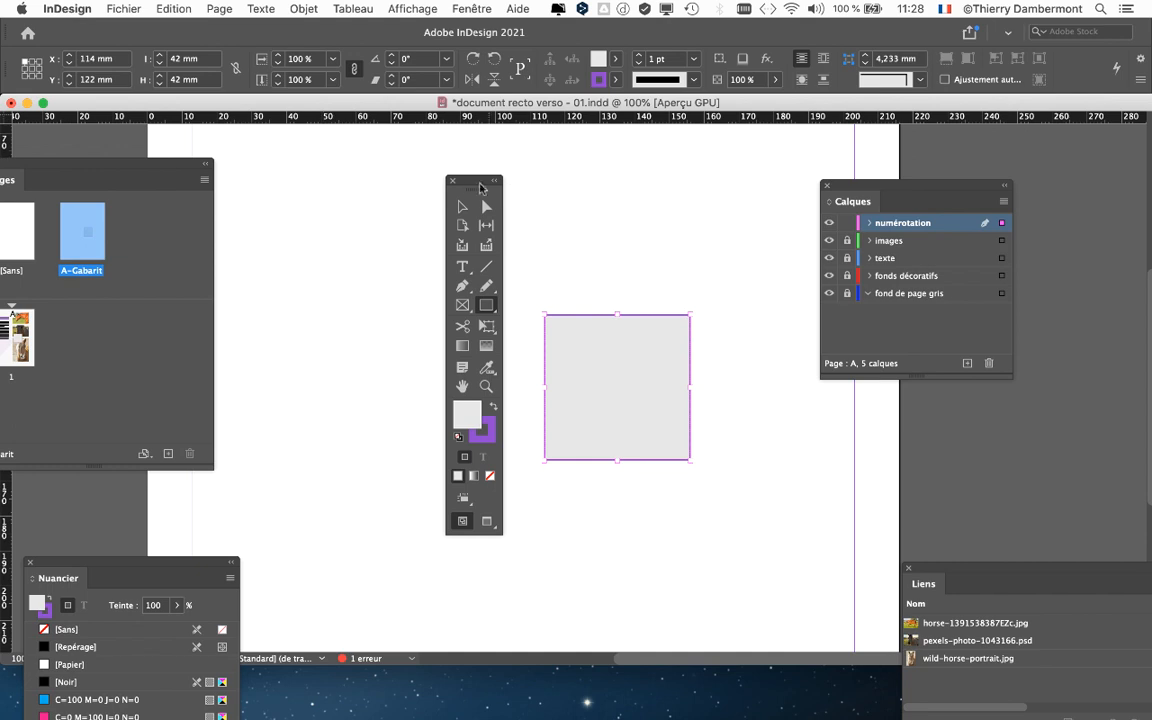
pyautogui.moveTo(480, 187); pyautogui.dragTo(343, 172)
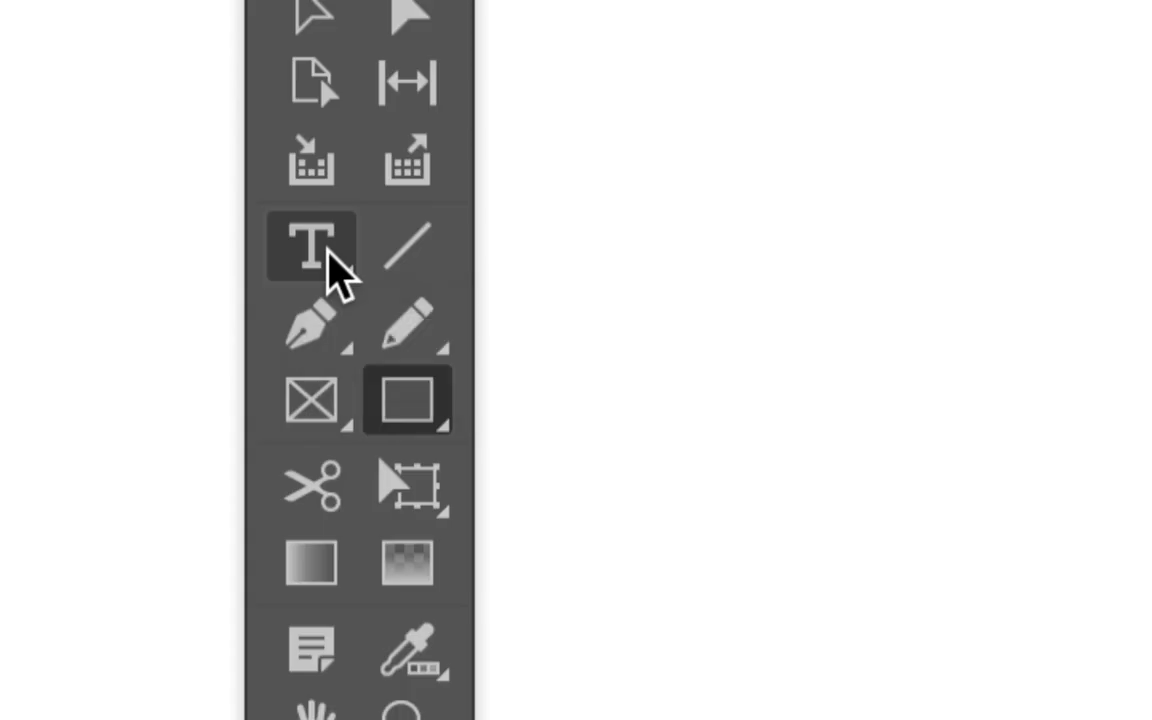
# - Turn the square into a text frame and insert the current page number special character inside it
pyautogui.click(338, 272)
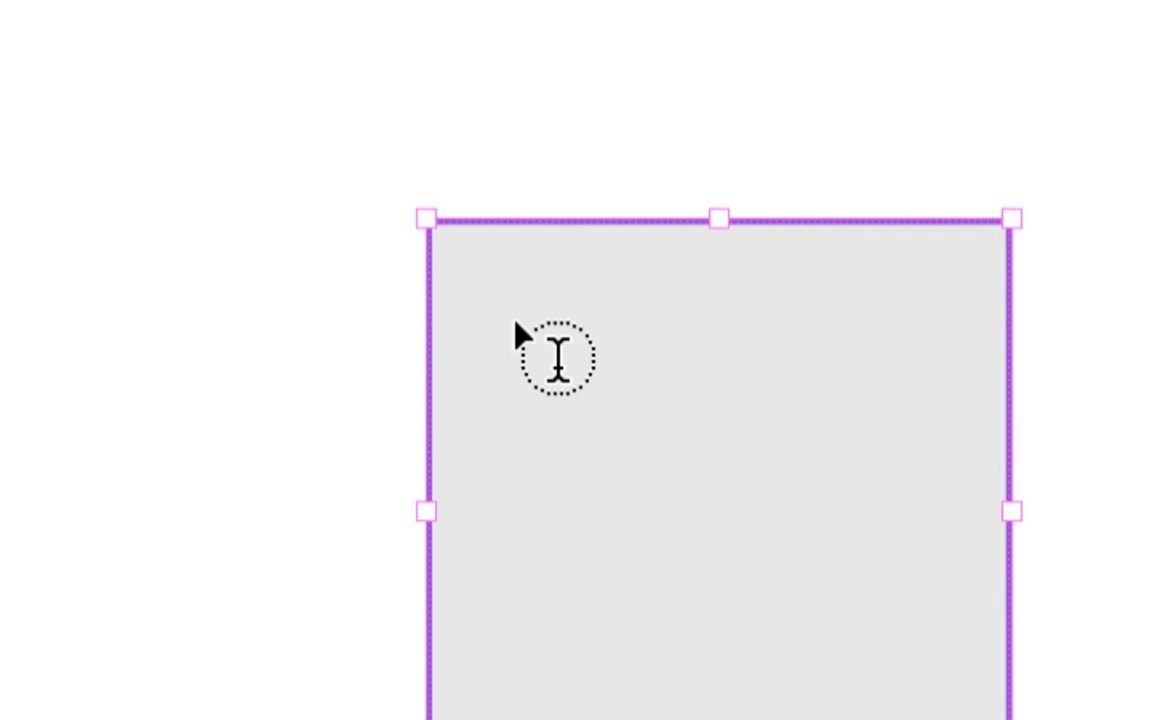
pyautogui.click(513, 326)
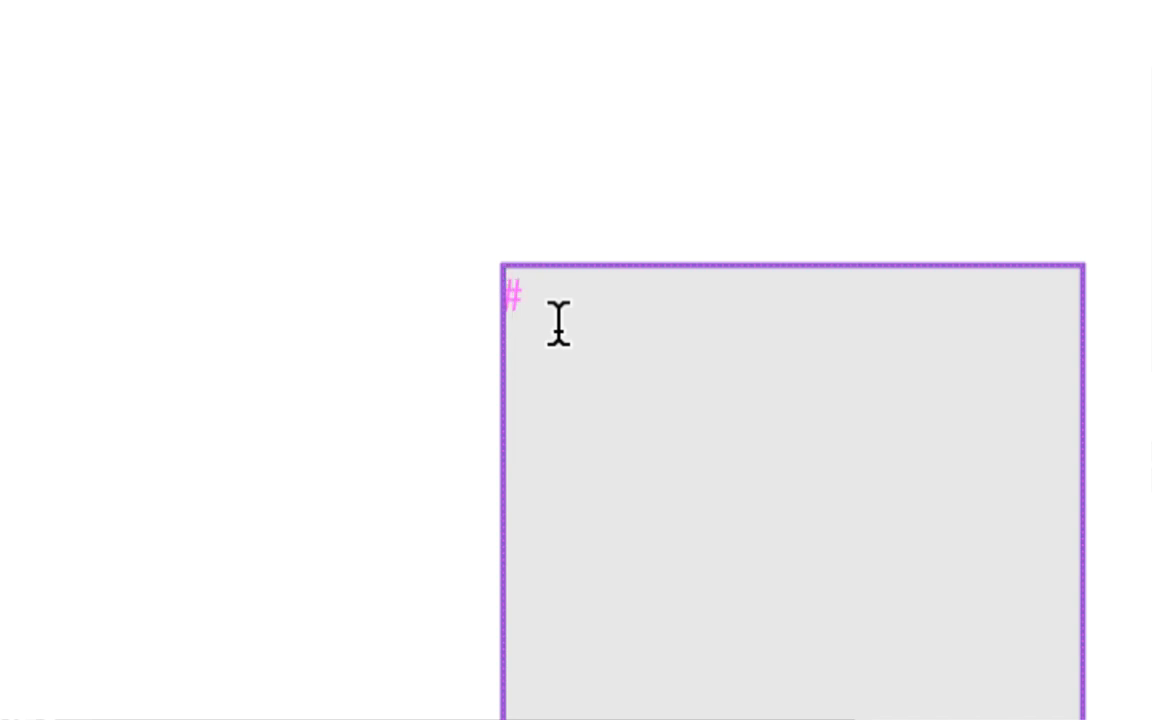
pyautogui.rightClick(558, 330)
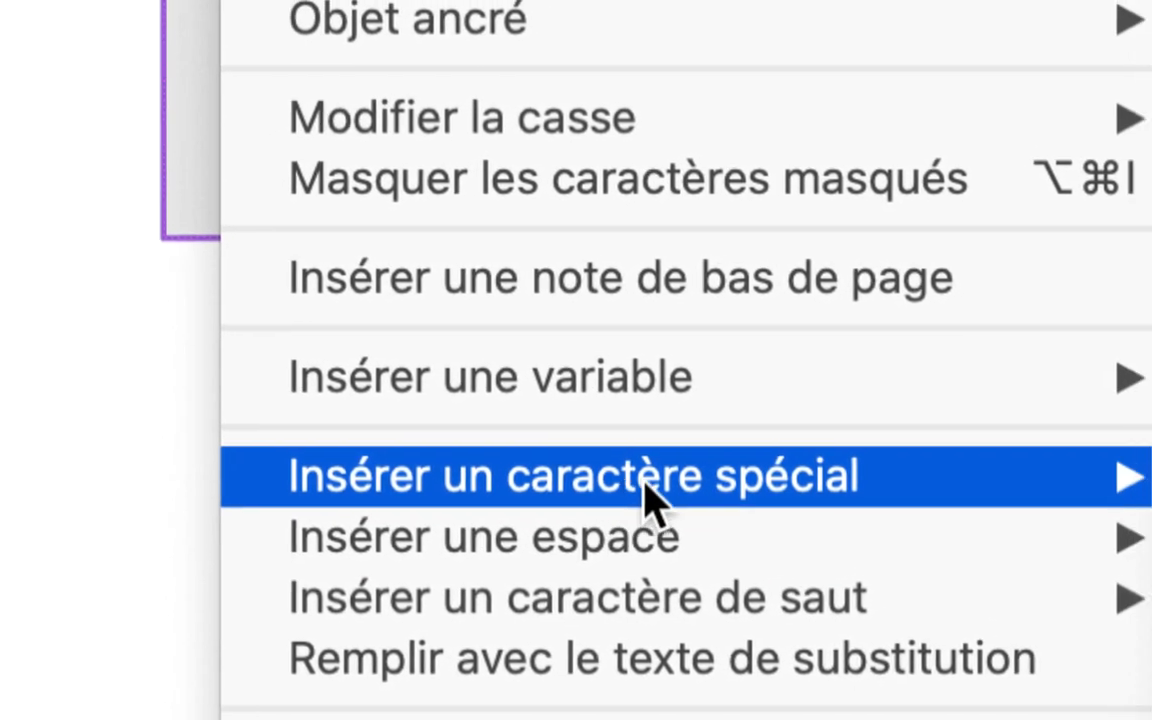
pyautogui.moveTo(826, 478)
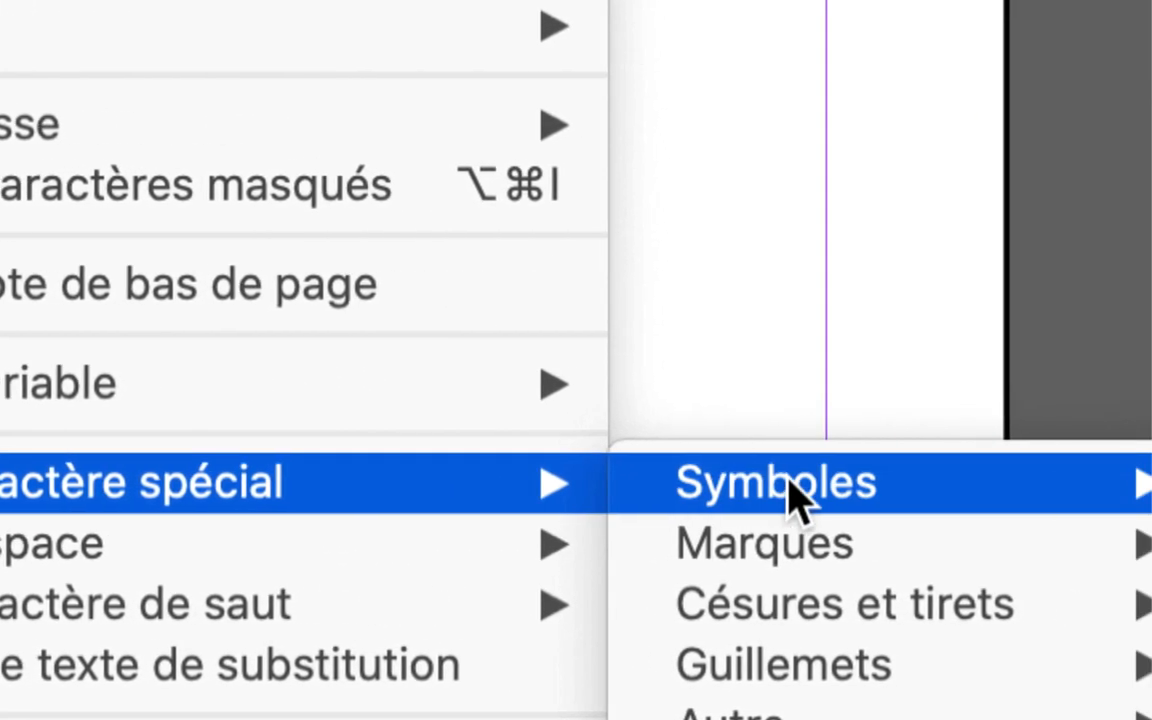
pyautogui.moveTo(1110, 537)
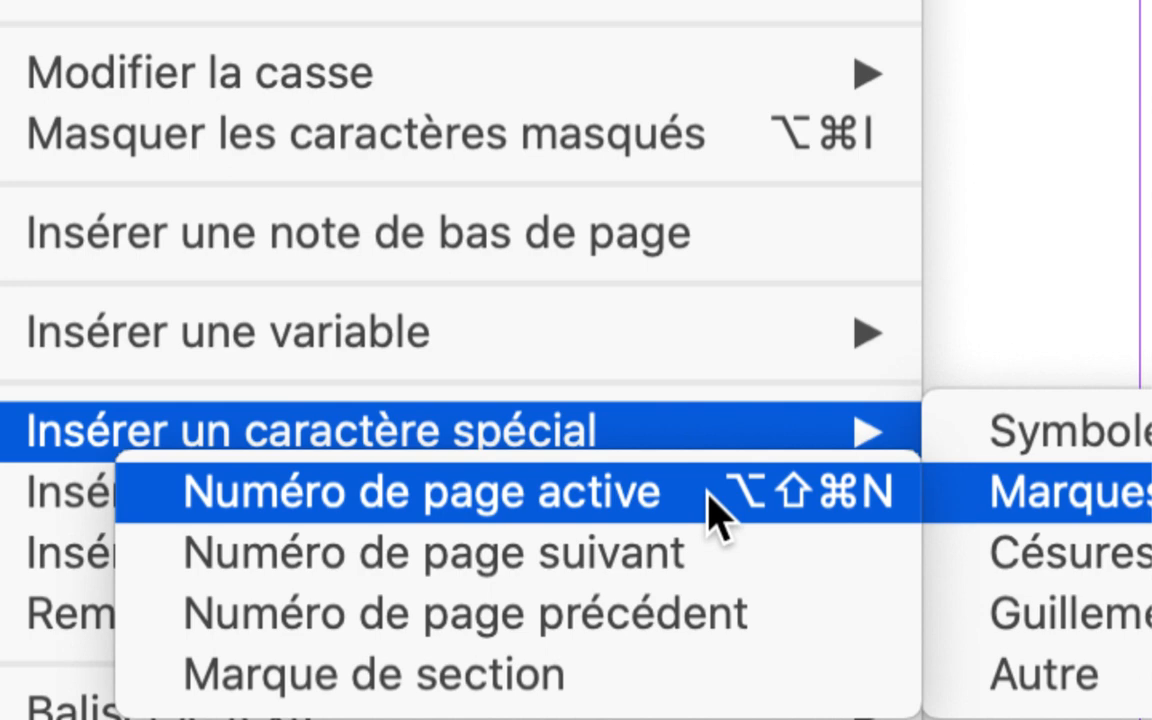
pyautogui.click(714, 510)
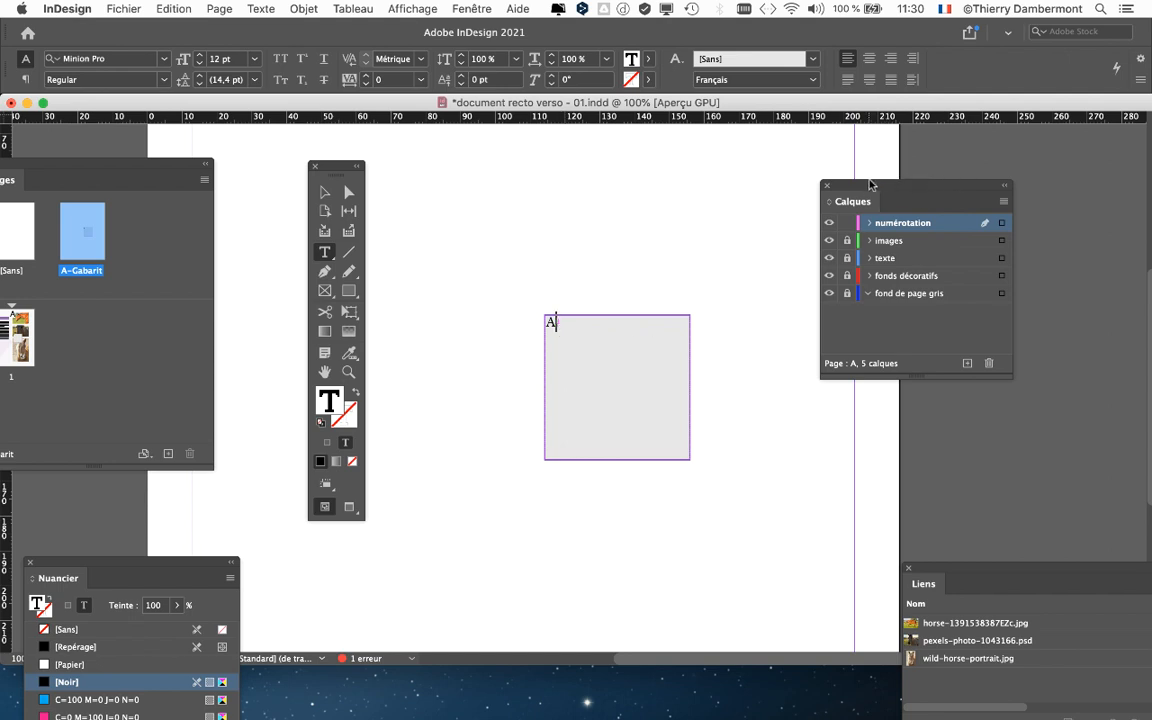
# - Move the page-number frame to the lower-right corner of the master page's margins
pyautogui.moveTo(852, 188); pyautogui.dragTo(991, 175)
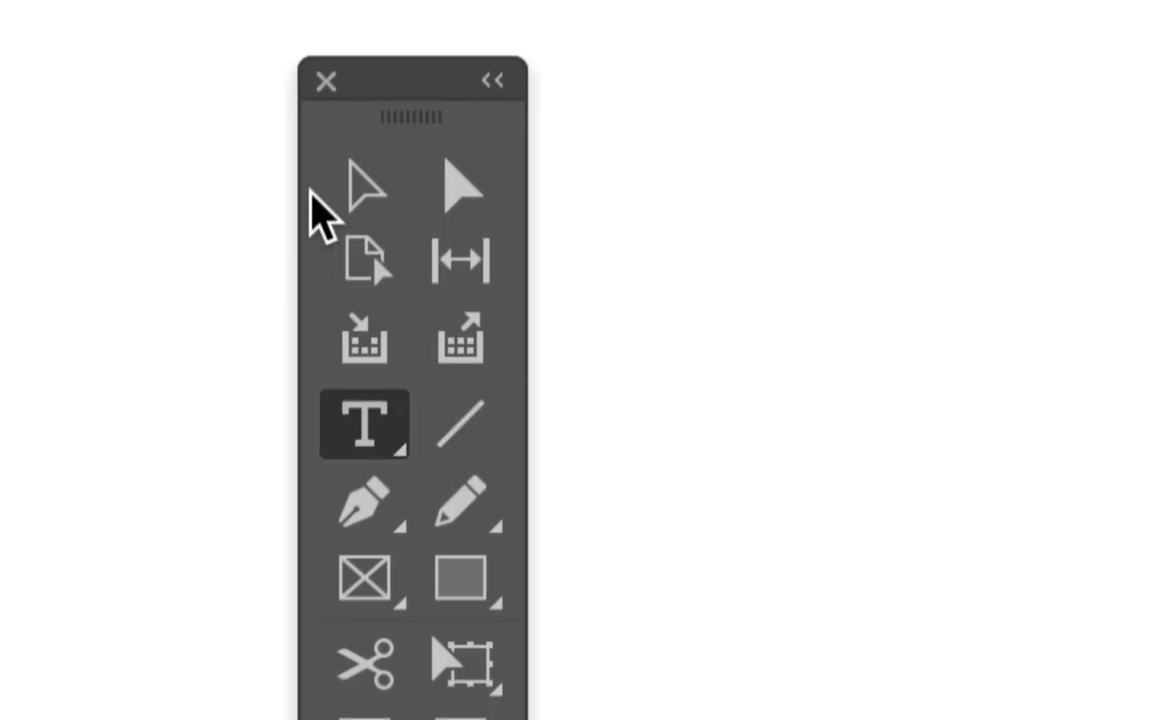
pyautogui.click(324, 194)
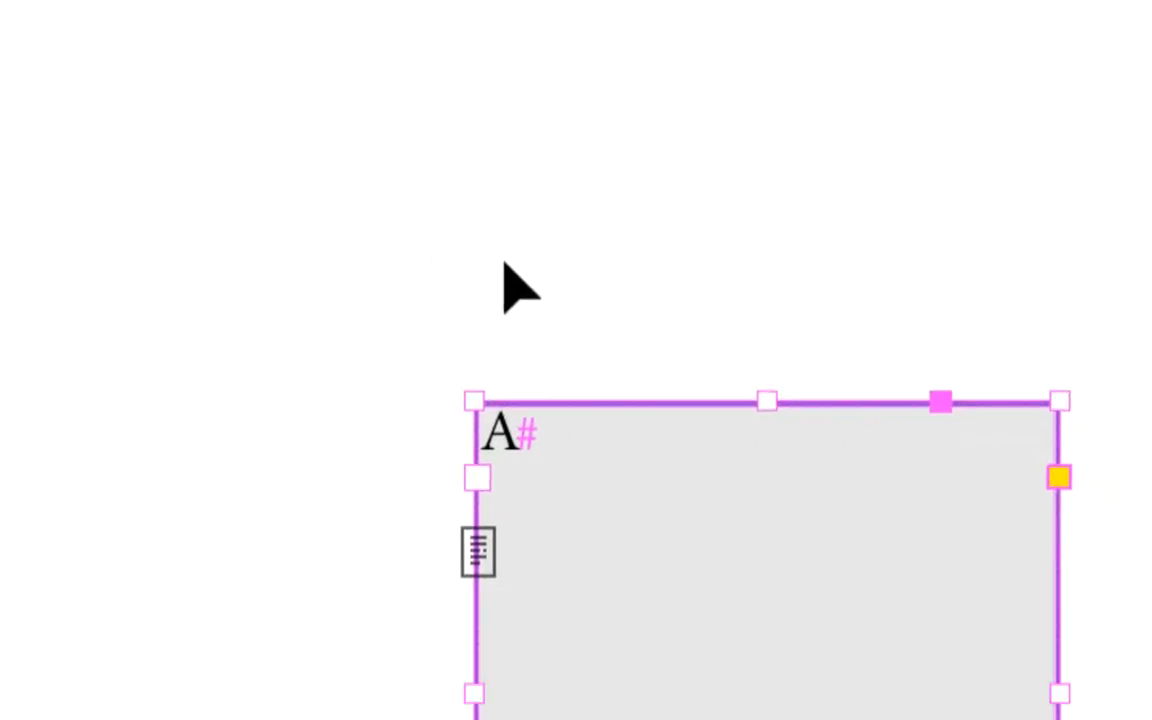
pyautogui.moveTo(528, 306); pyautogui.dragTo(626, 358)
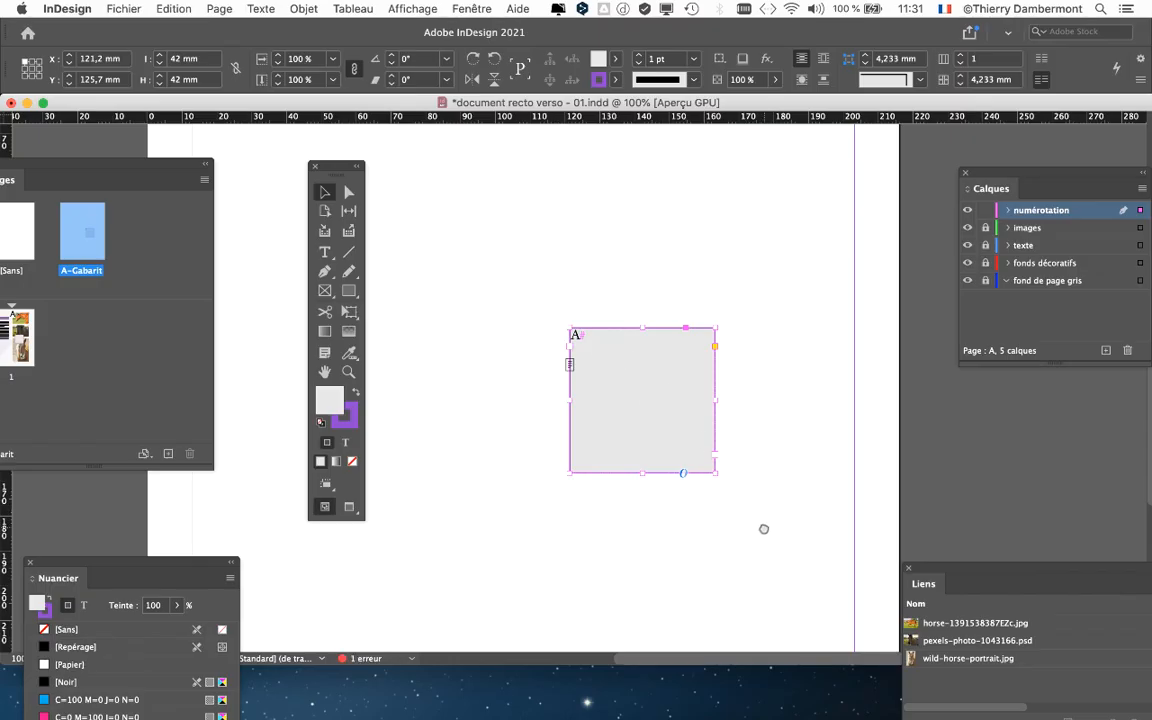
pyautogui.moveTo(761, 530); pyautogui.dragTo(685, 259)
pyautogui.moveTo(576, 165); pyautogui.dragTo(862, 719)
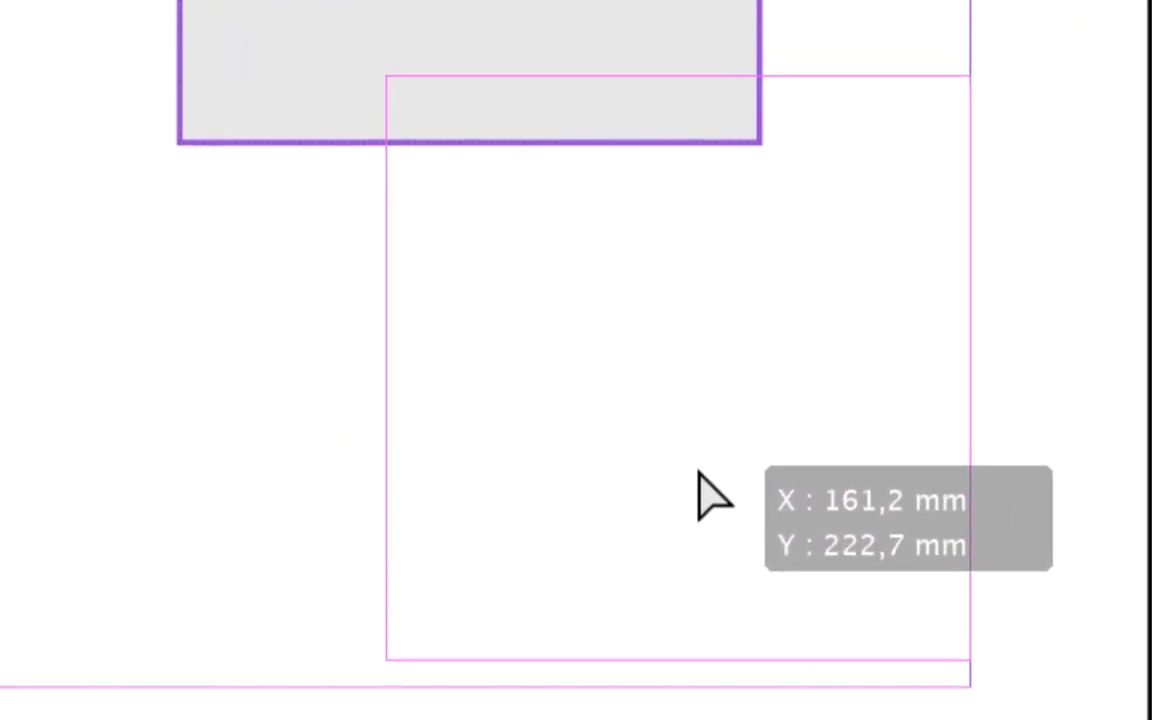
pyautogui.moveTo(699, 474); pyautogui.dragTo(695, 478)
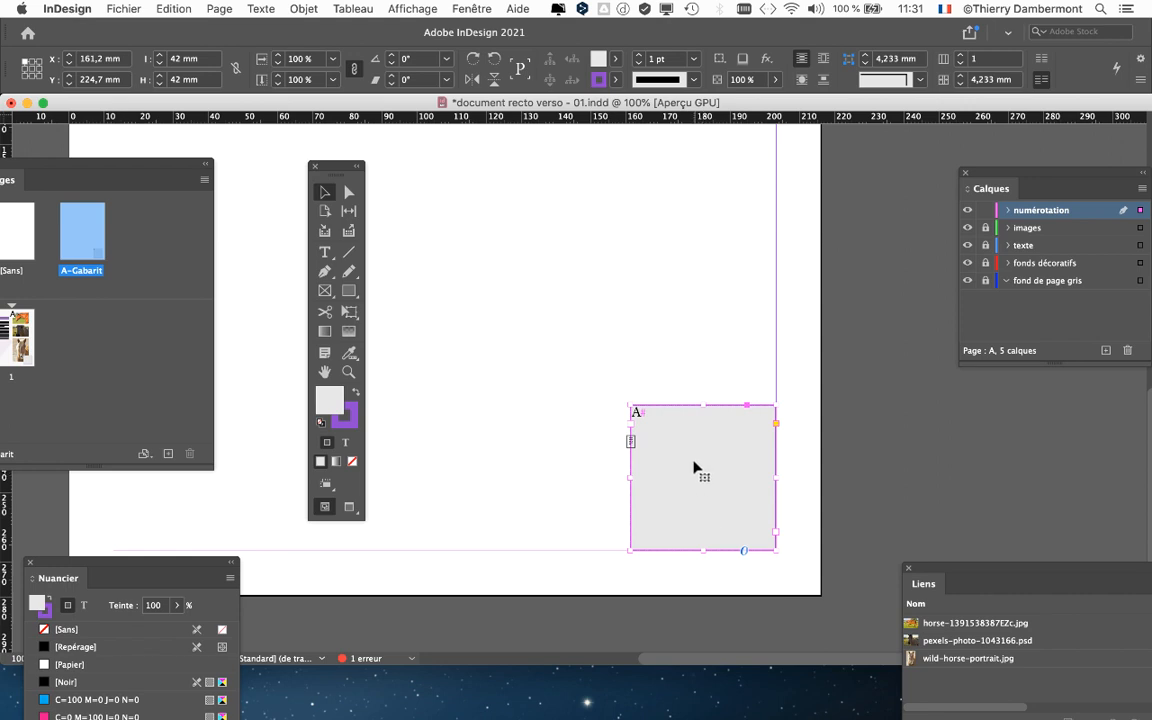
# - Try to resize the page-number frame by its corner, then undo the resize
pyautogui.scroll(-1, 671, 455)
pyautogui.scroll(-1, 674, 453)
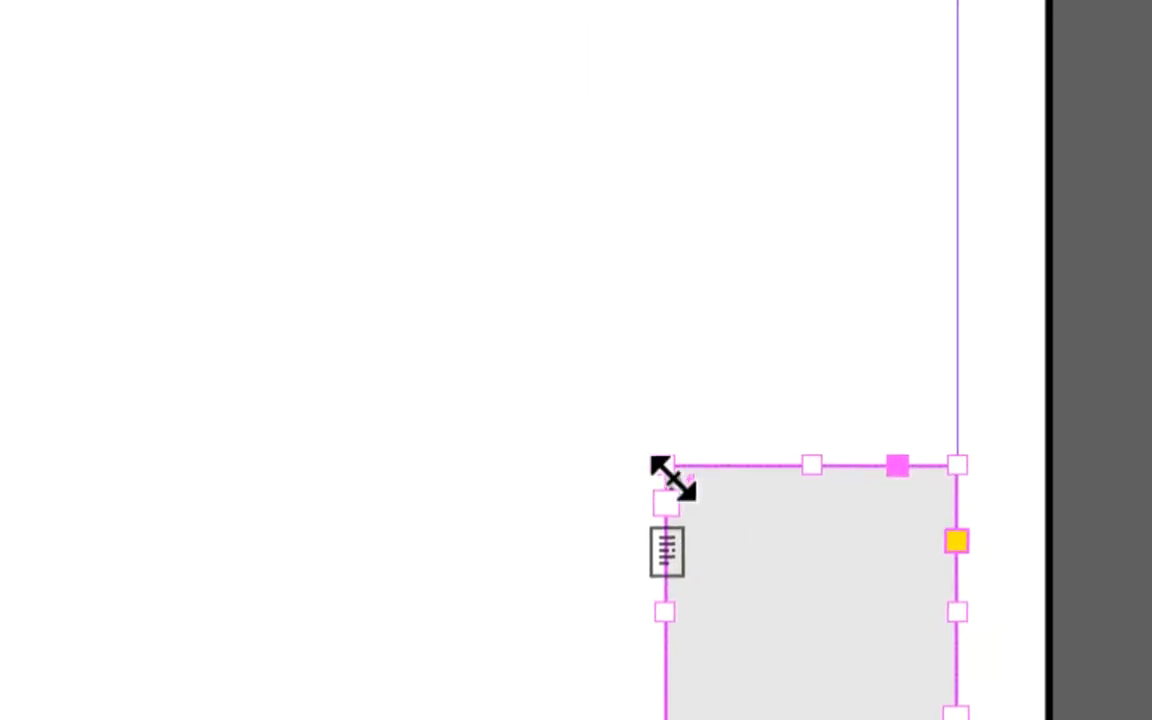
pyautogui.moveTo(672, 478); pyautogui.dragTo(692, 503)
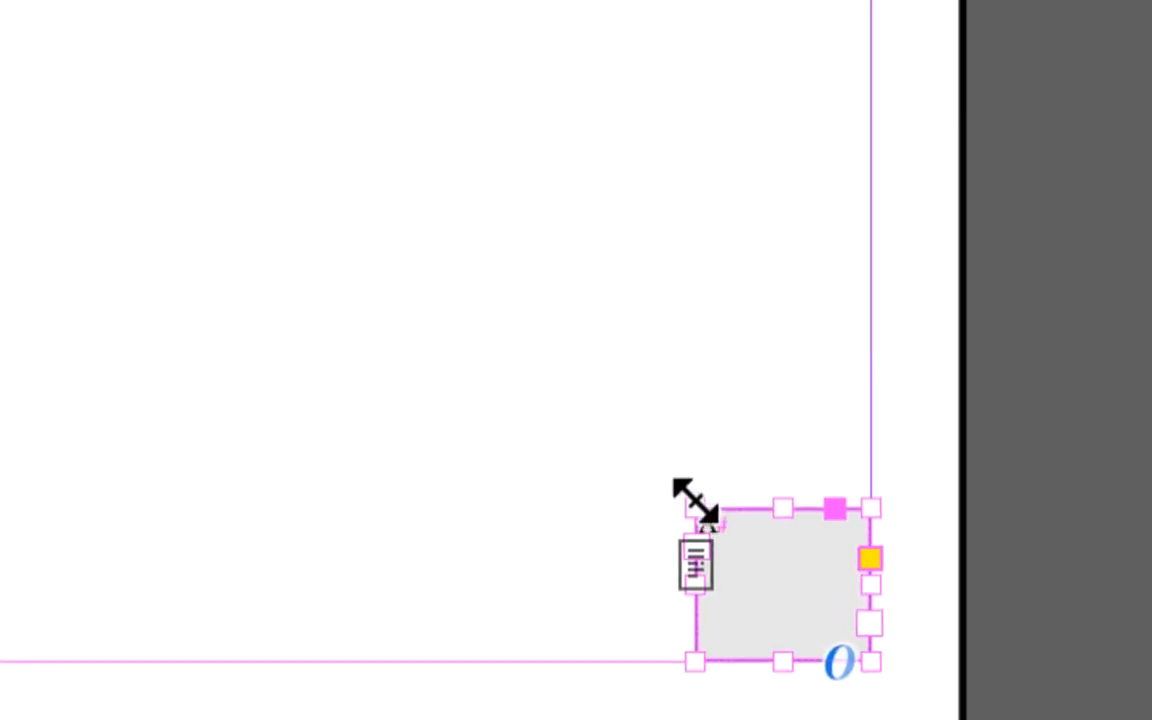
pyautogui.hotkey('ctrl', 'z')
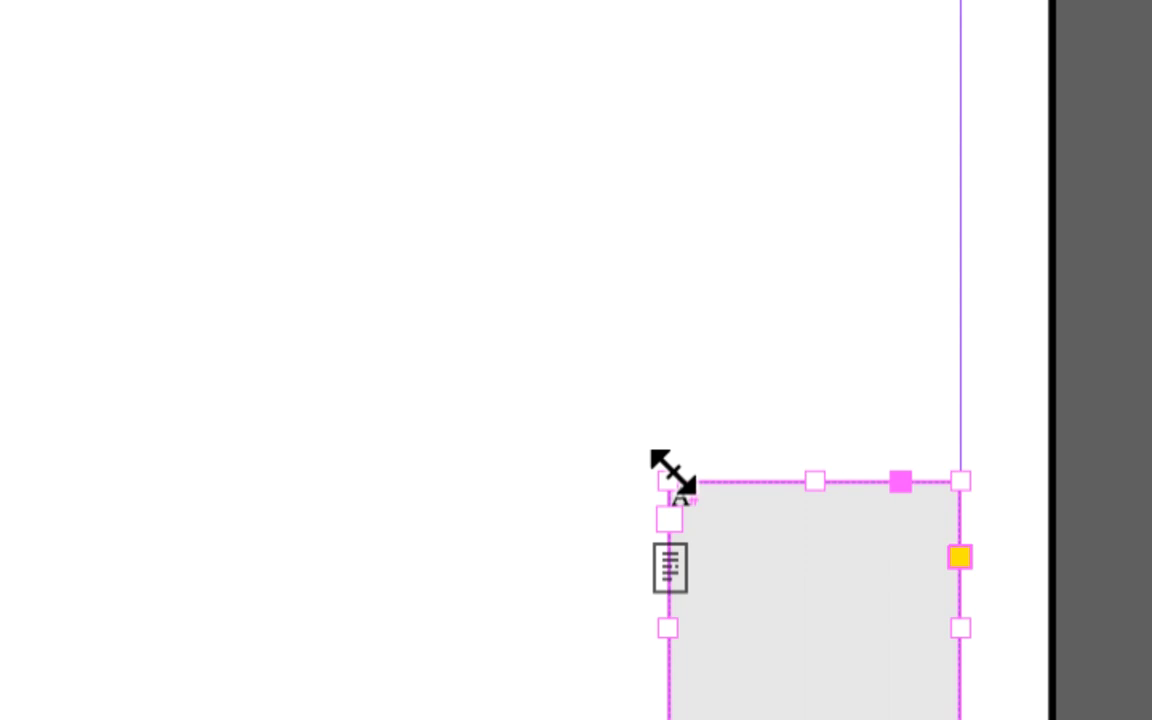
# - Scale the page-number frame with the Free Transform tool to about 24 mm square in the lower-right corner
pyautogui.moveTo(670, 478); pyautogui.dragTo(806, 616)
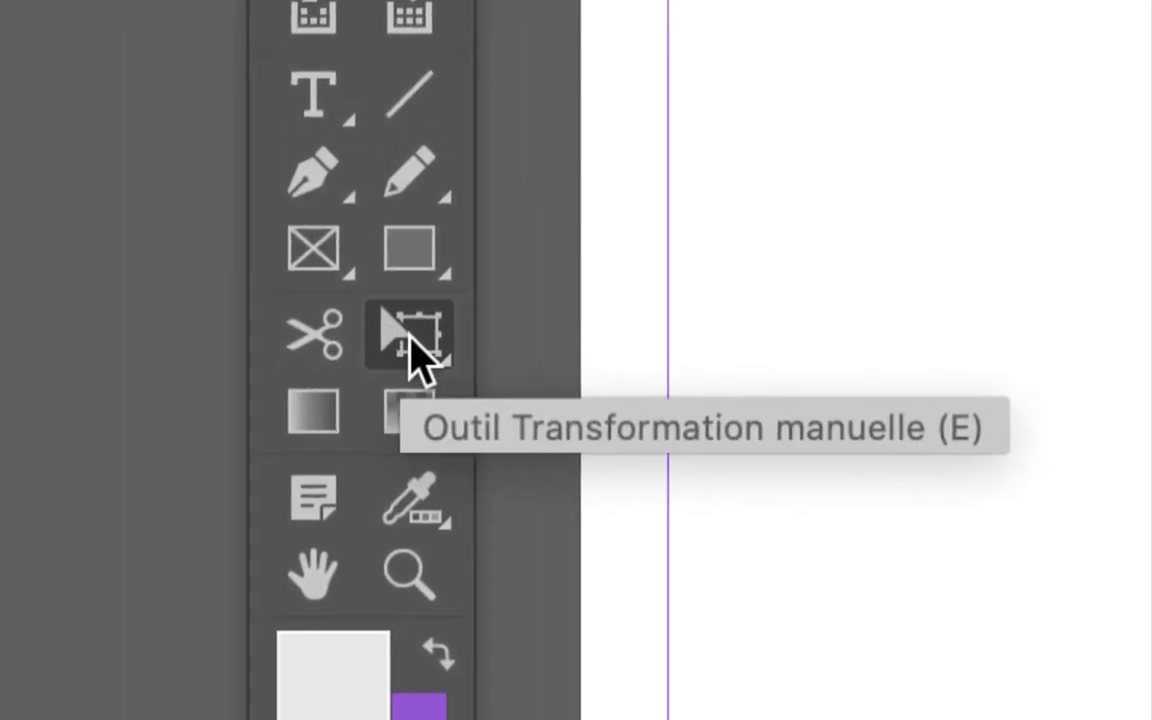
pyautogui.click(412, 344)
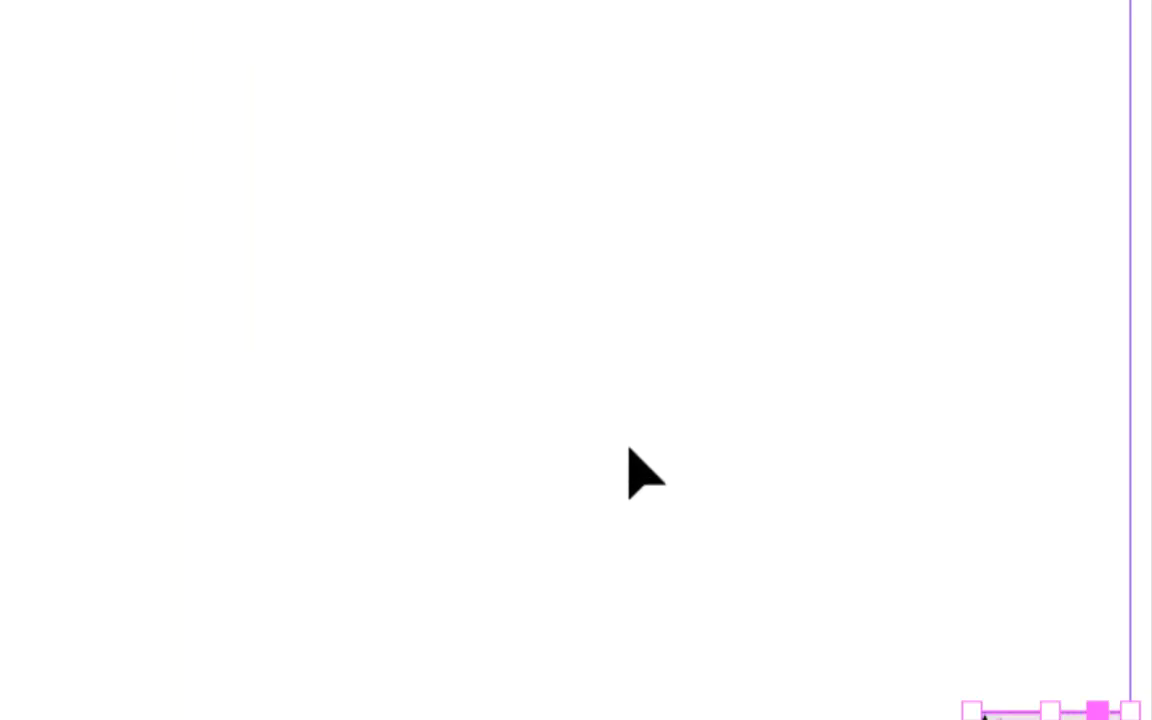
pyautogui.moveTo(697, 505); pyautogui.dragTo(391, 199)
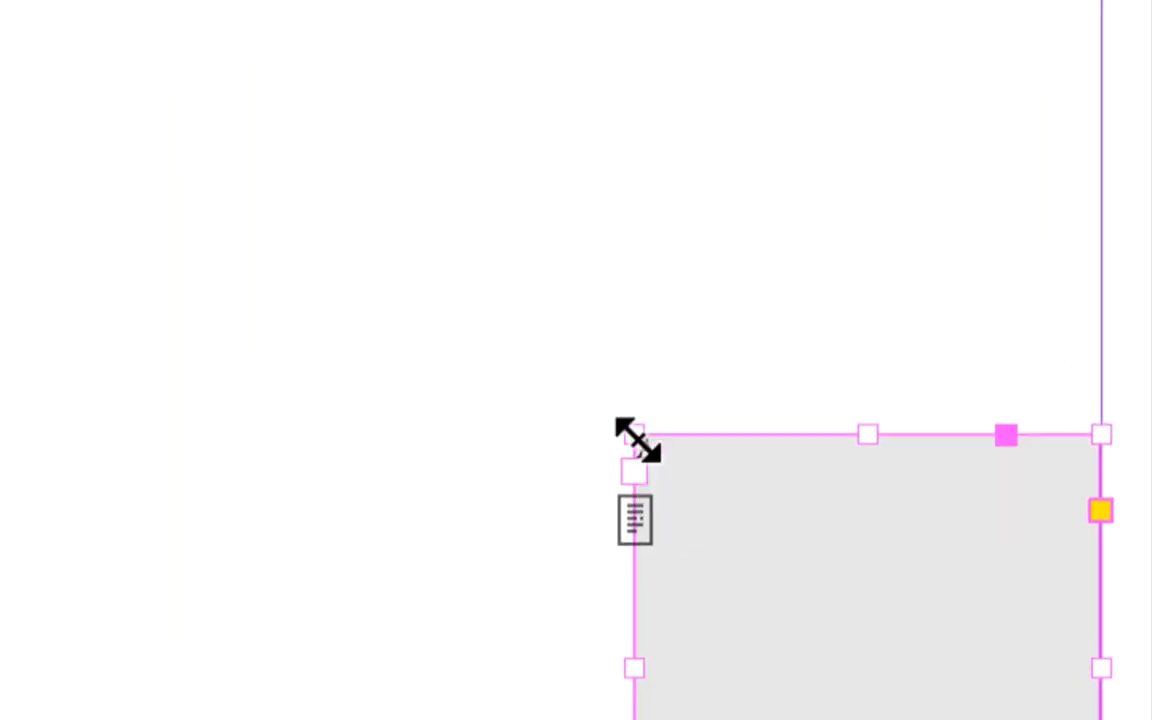
pyautogui.moveTo(635, 440); pyautogui.dragTo(691, 489)
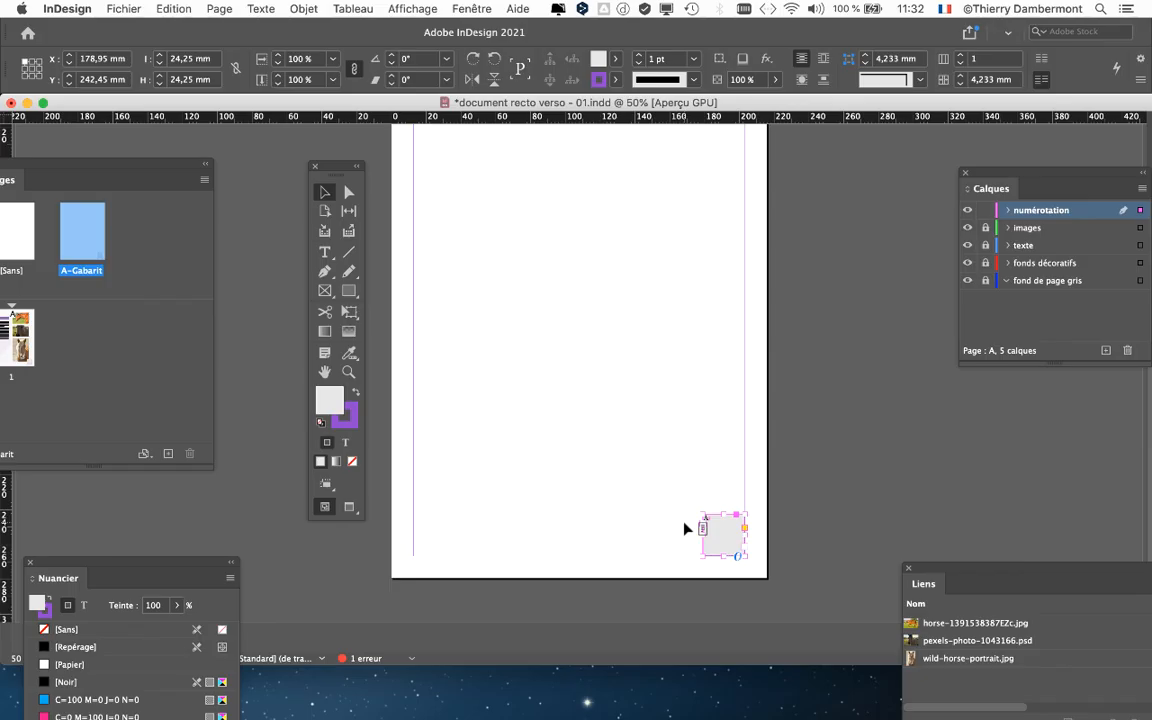
pyautogui.moveTo(609, 394); pyautogui.dragTo(611, 370)
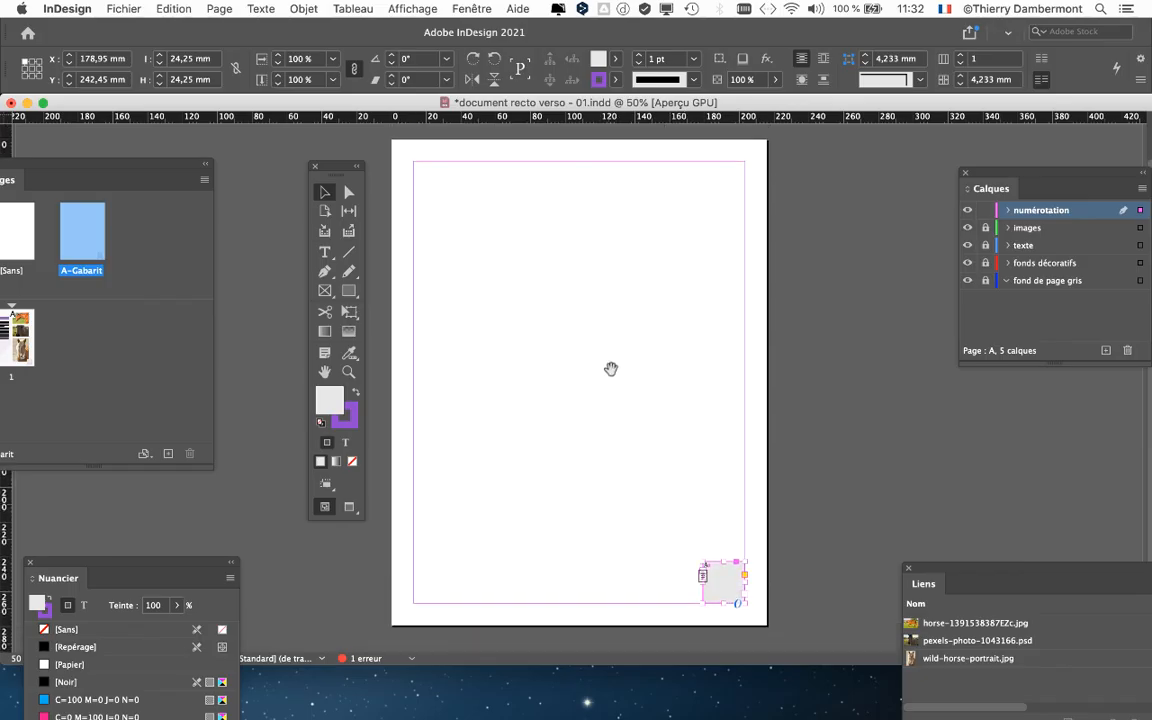
pyautogui.moveTo(342, 169); pyautogui.dragTo(306, 163)
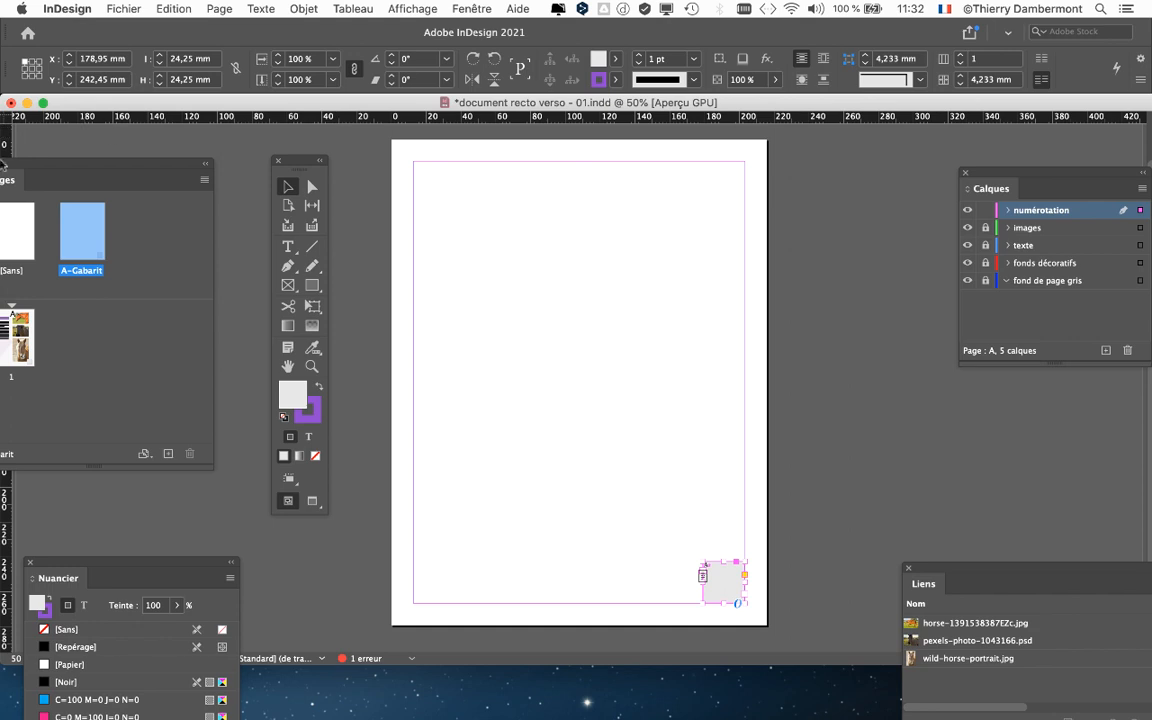
pyautogui.moveTo(292, 165); pyautogui.dragTo(881, 315)
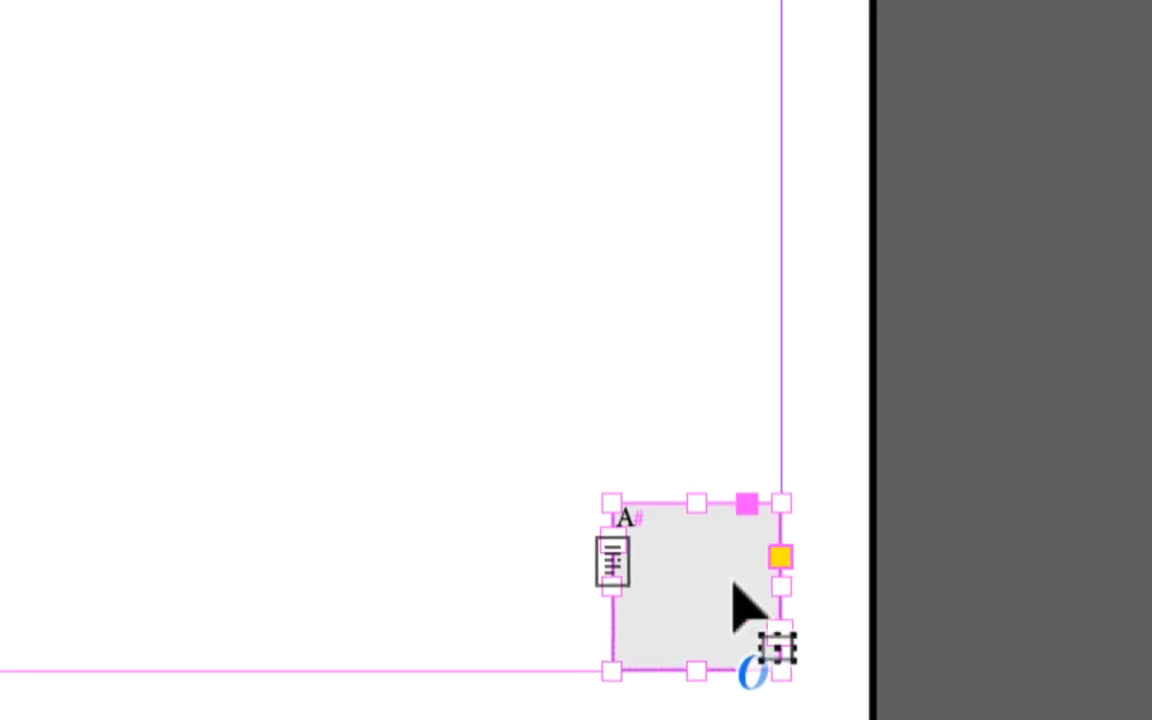
pyautogui.moveTo(731, 581)
pyautogui.mouseDown()
pyautogui.moveTo(707, 535)
pyautogui.moveTo(819, 719)
pyautogui.moveTo(727, 584)
pyautogui.moveTo(668, 544)
pyautogui.moveTo(632, 476)
pyautogui.moveTo(734, 589)
pyautogui.mouseUp()
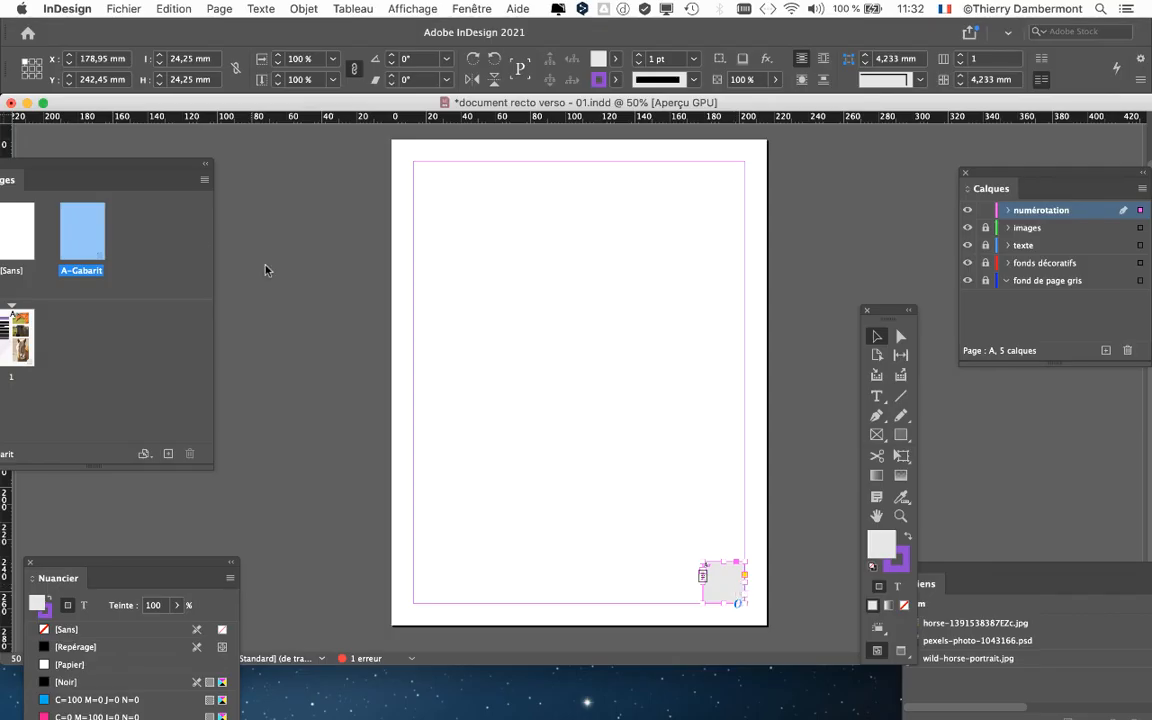
pyautogui.moveTo(171, 163); pyautogui.dragTo(271, 147)
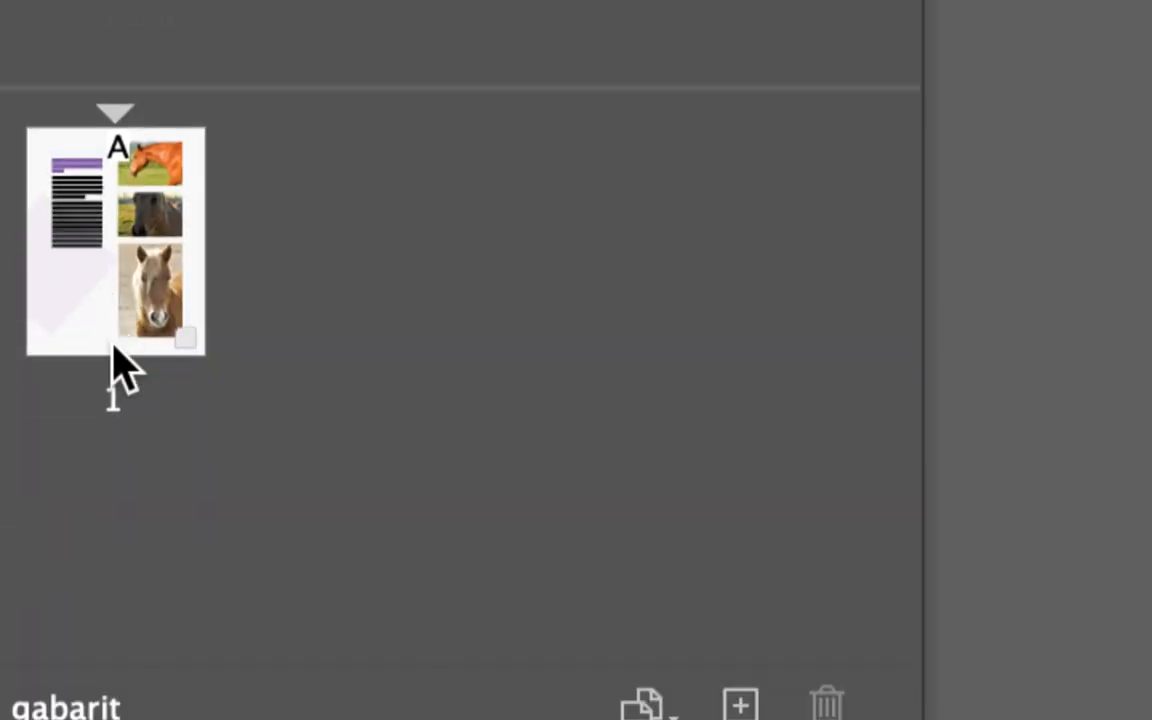
# - Open page 1 and examine the page-number frame in its lower-right corner
pyautogui.doubleClick(113, 315)
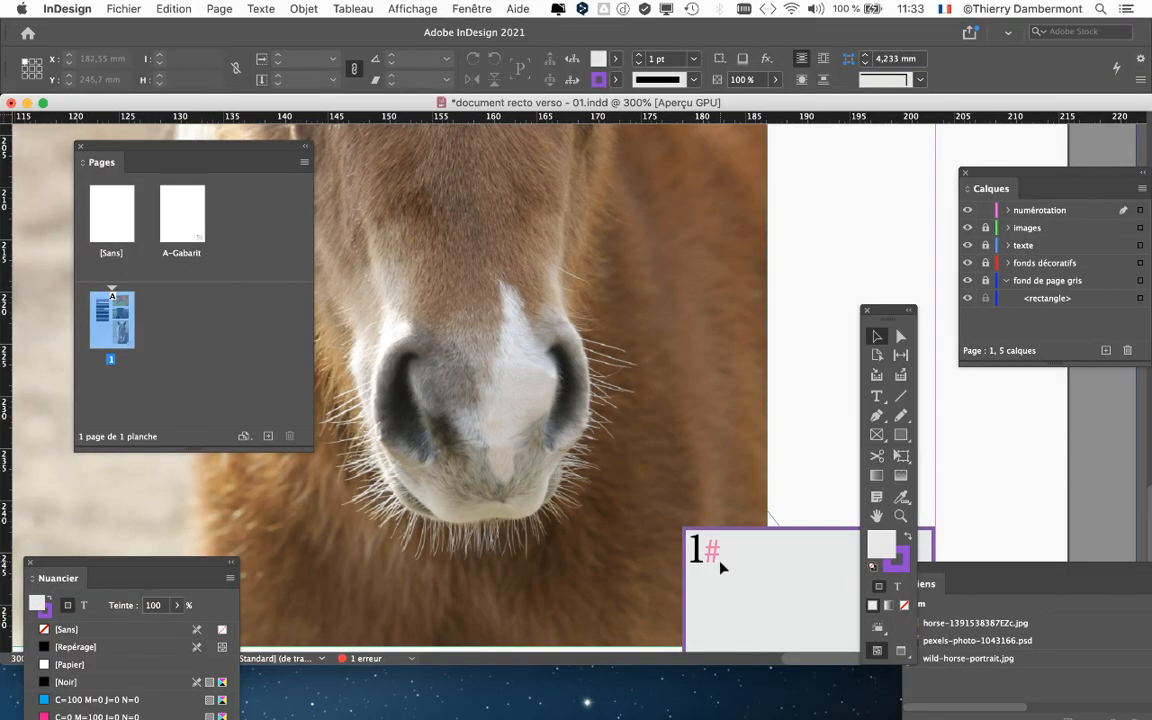
pyautogui.scroll(-3, 708, 568)
pyautogui.scroll(-1, 716, 563)
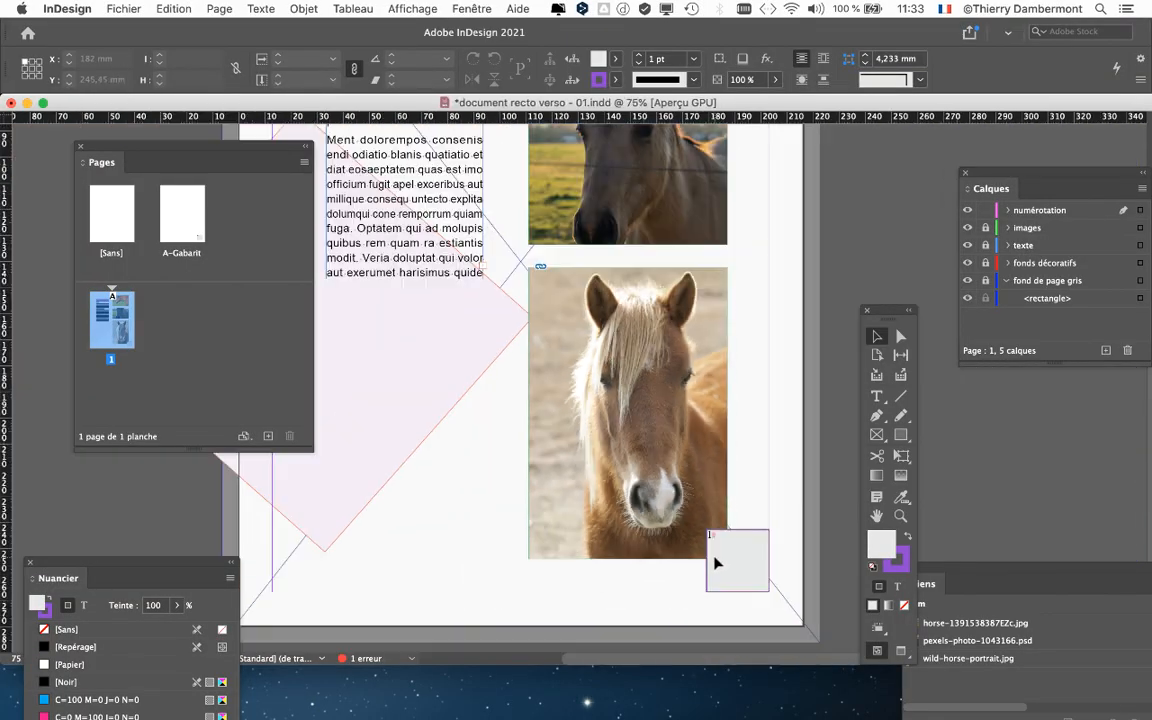
pyautogui.scroll(-2, 716, 563)
pyautogui.scroll(1, 716, 563)
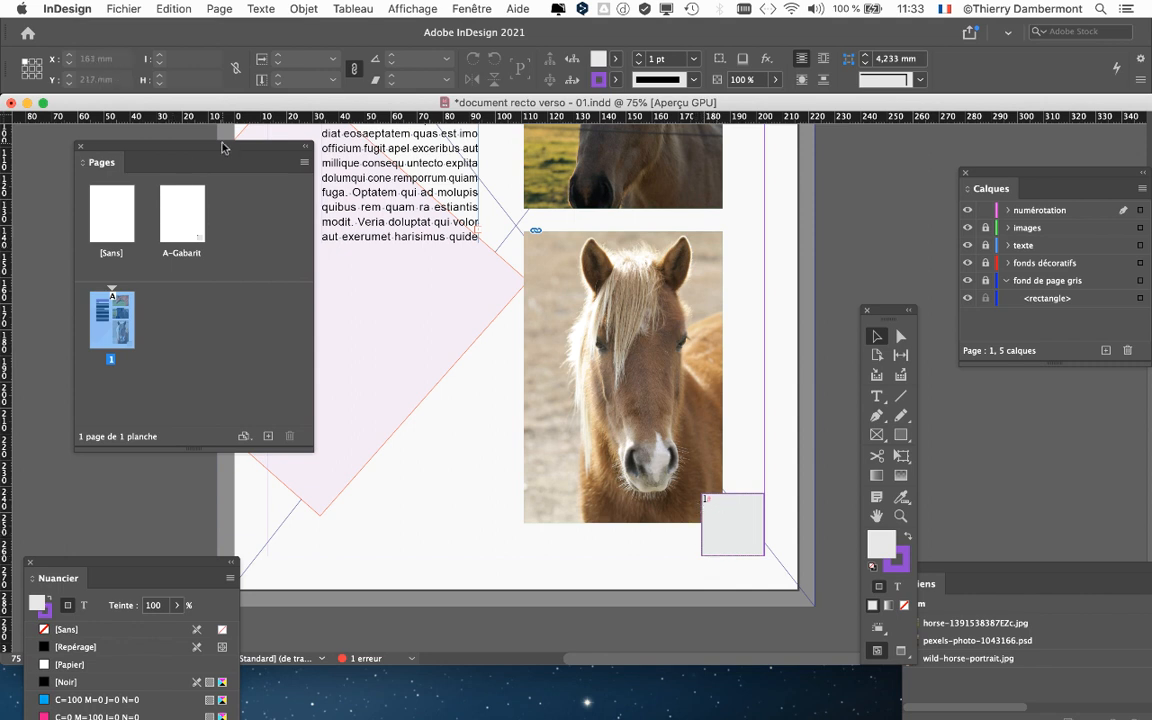
pyautogui.moveTo(222, 147); pyautogui.dragTo(251, 151)
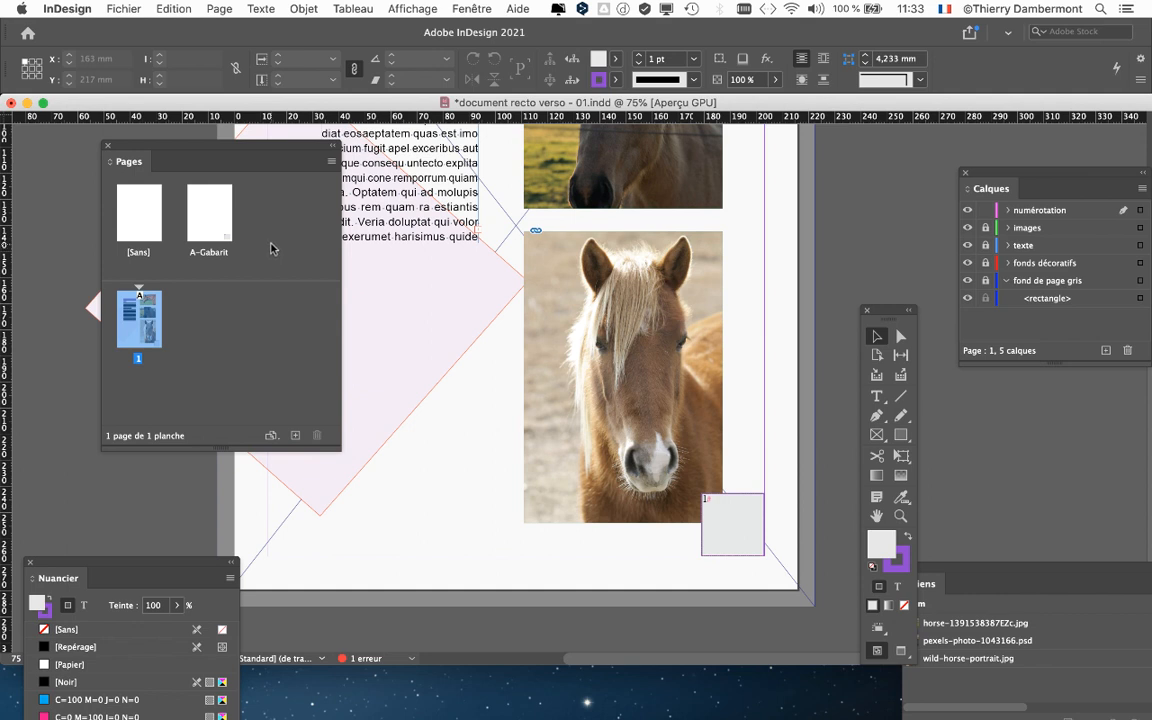
pyautogui.moveTo(296, 150); pyautogui.dragTo(303, 181)
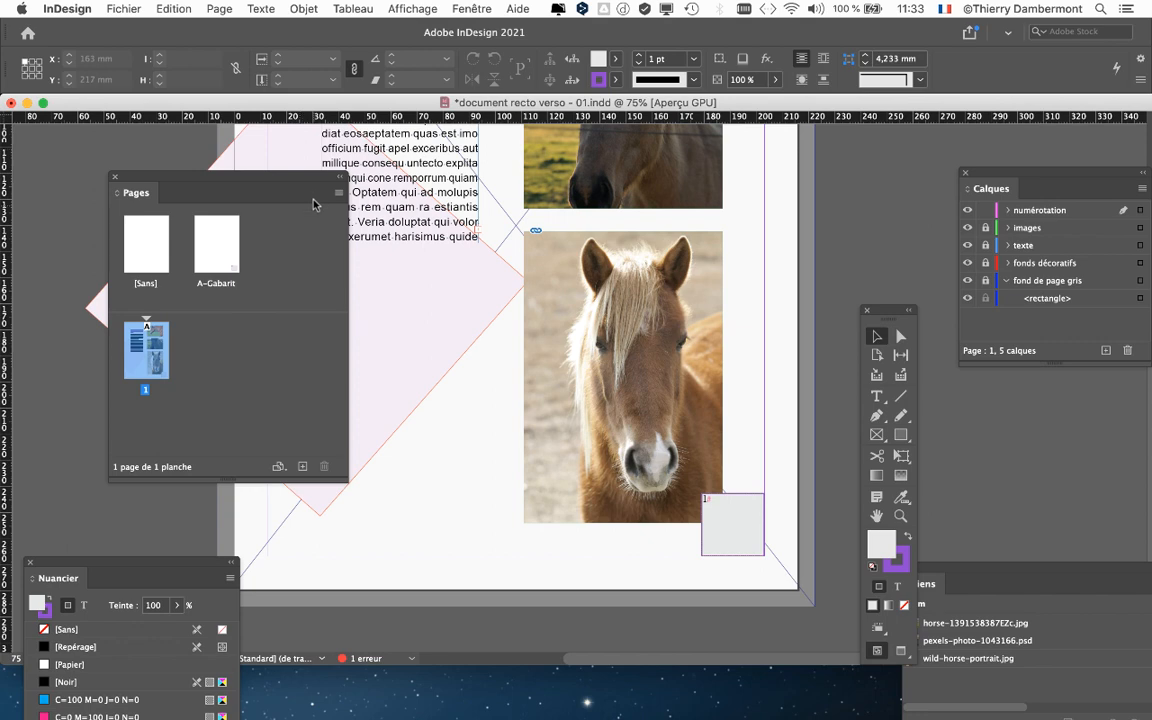
pyautogui.scroll(2, 438, 306)
pyautogui.scroll(1, 438, 306)
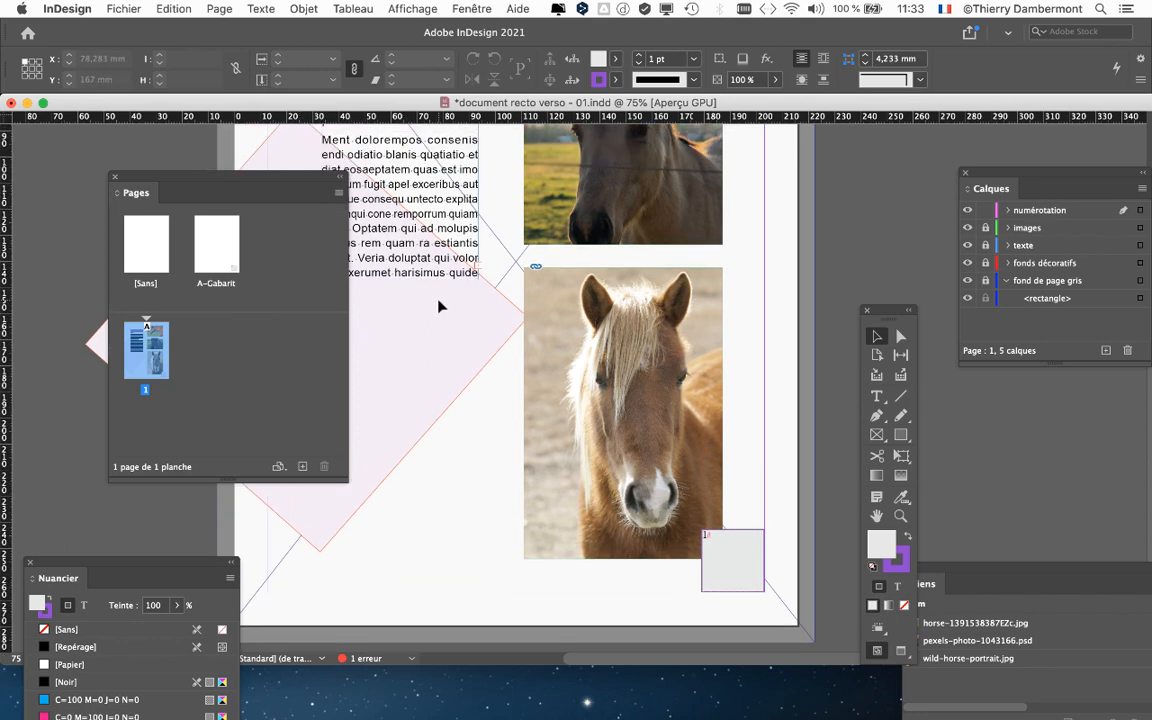
pyautogui.scroll(3, 438, 306)
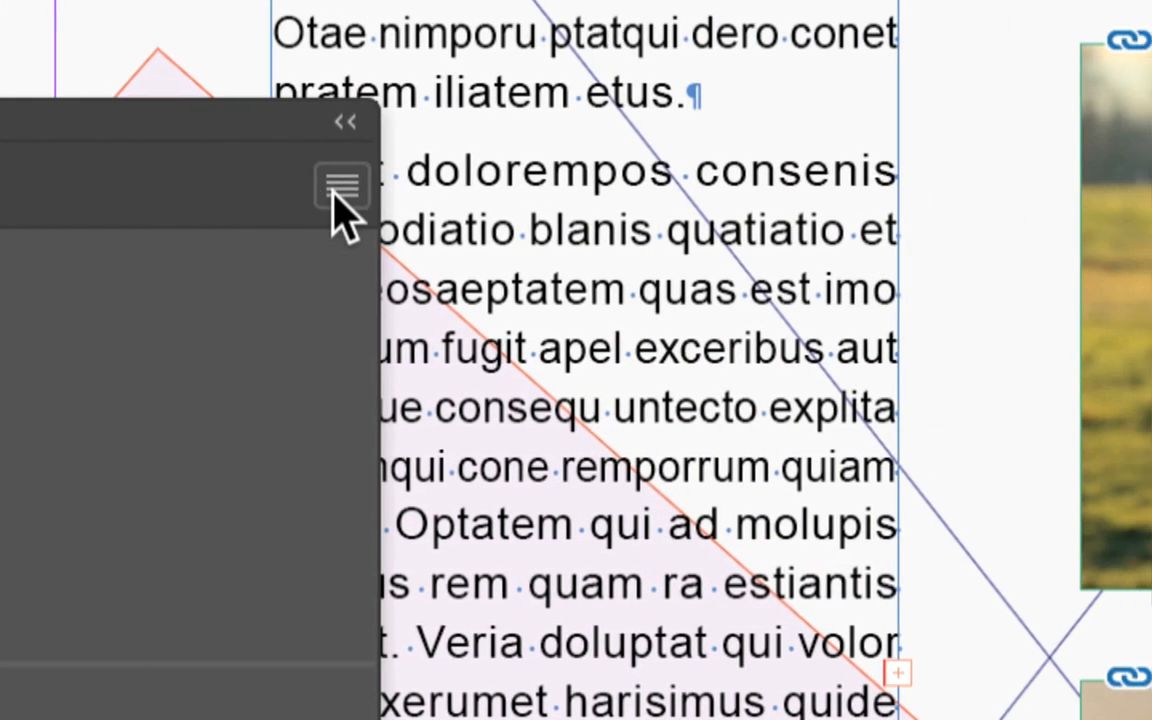
# - Insert one page at the start of the document based on the A-Gabarit master
pyautogui.click(340, 190)
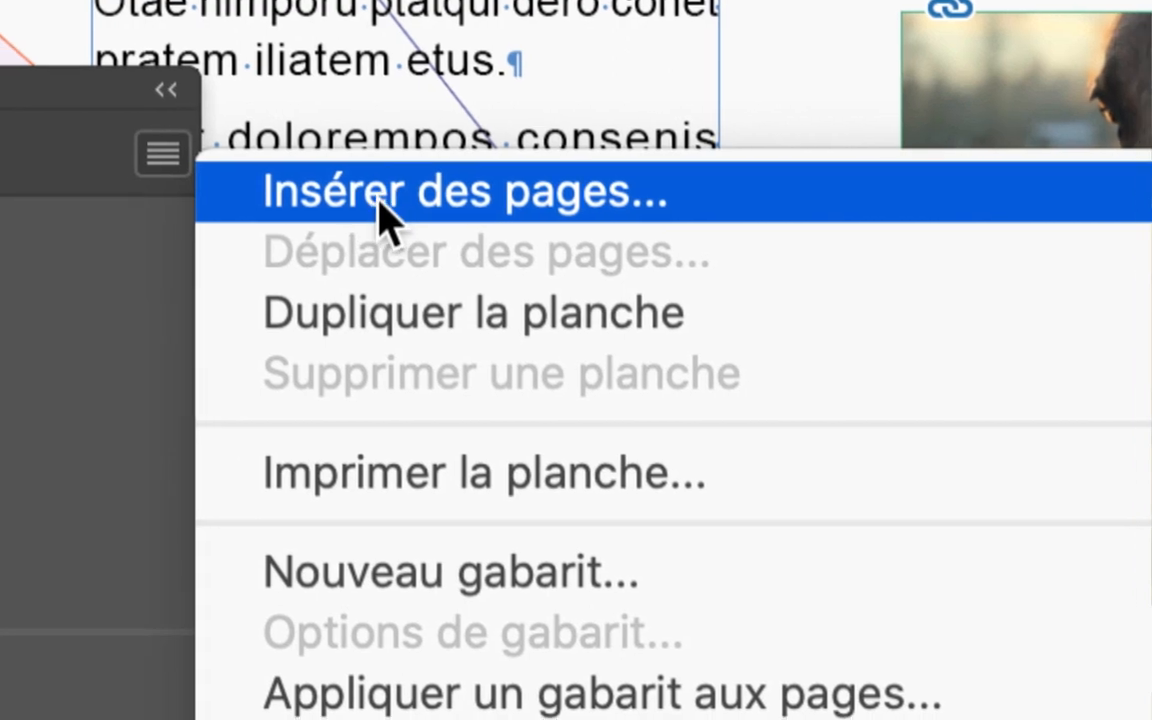
pyautogui.click(383, 195)
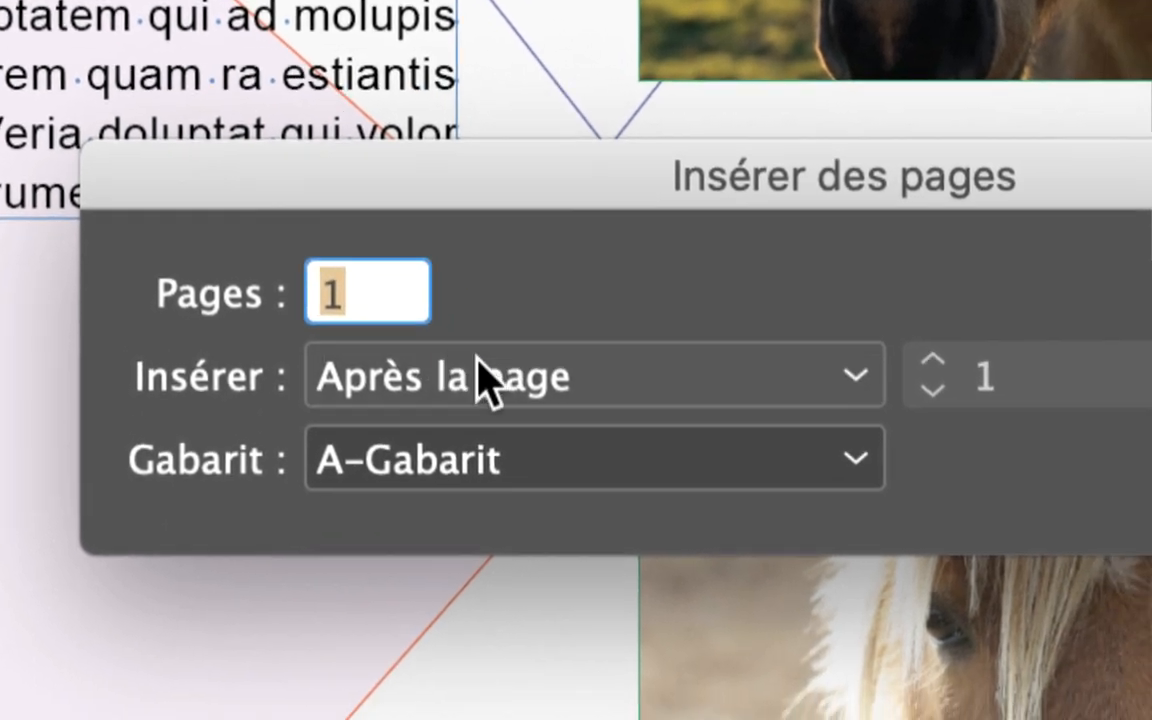
pyautogui.click(590, 424)
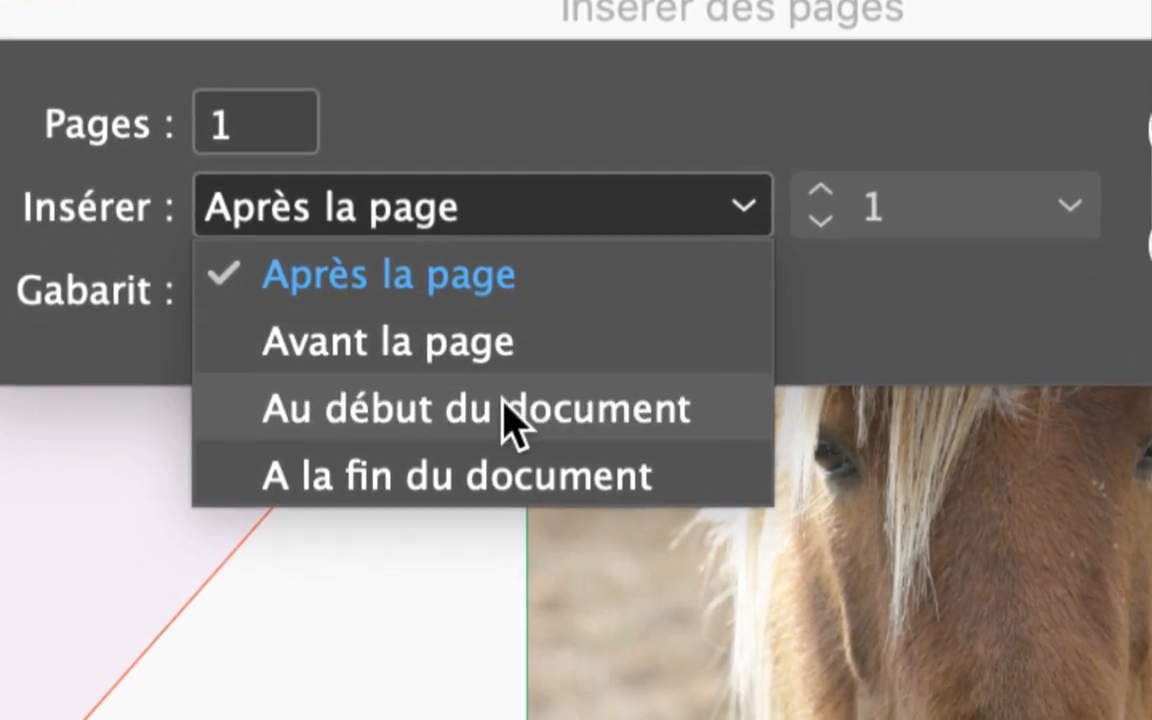
pyautogui.click(510, 418)
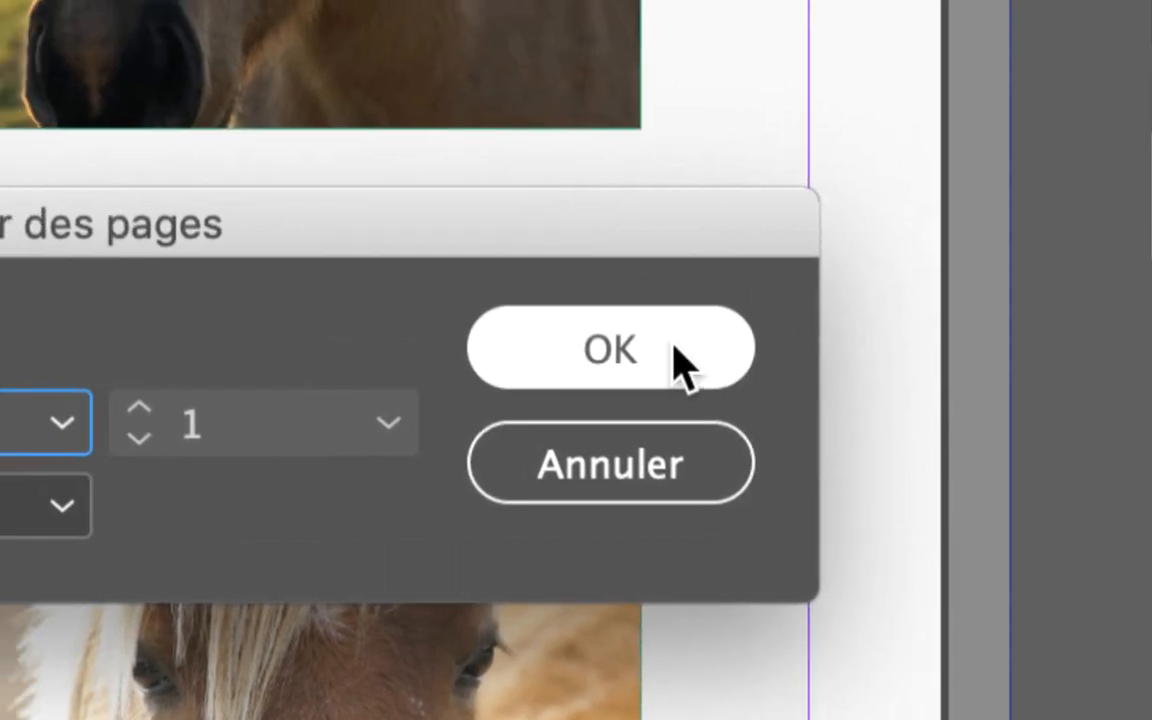
pyautogui.click(674, 348)
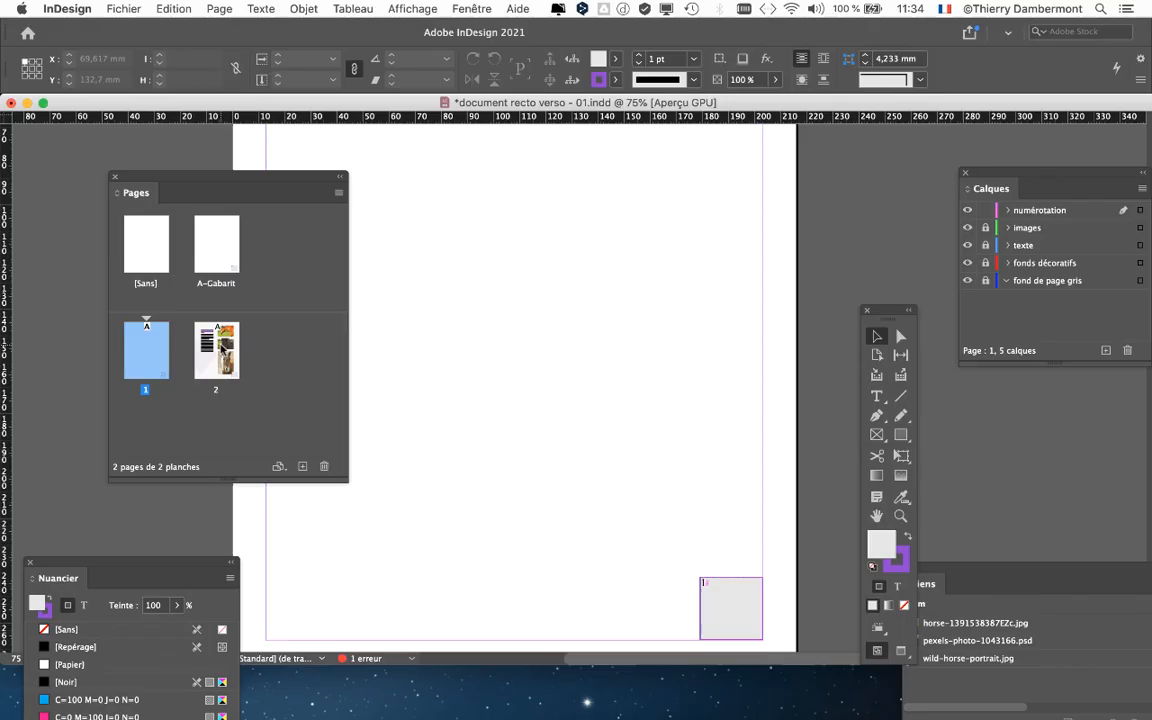
# - Open page 2 and the A-Gabarit master to examine the page-number frame in the lower-right corner
pyautogui.doubleClick(221, 348)
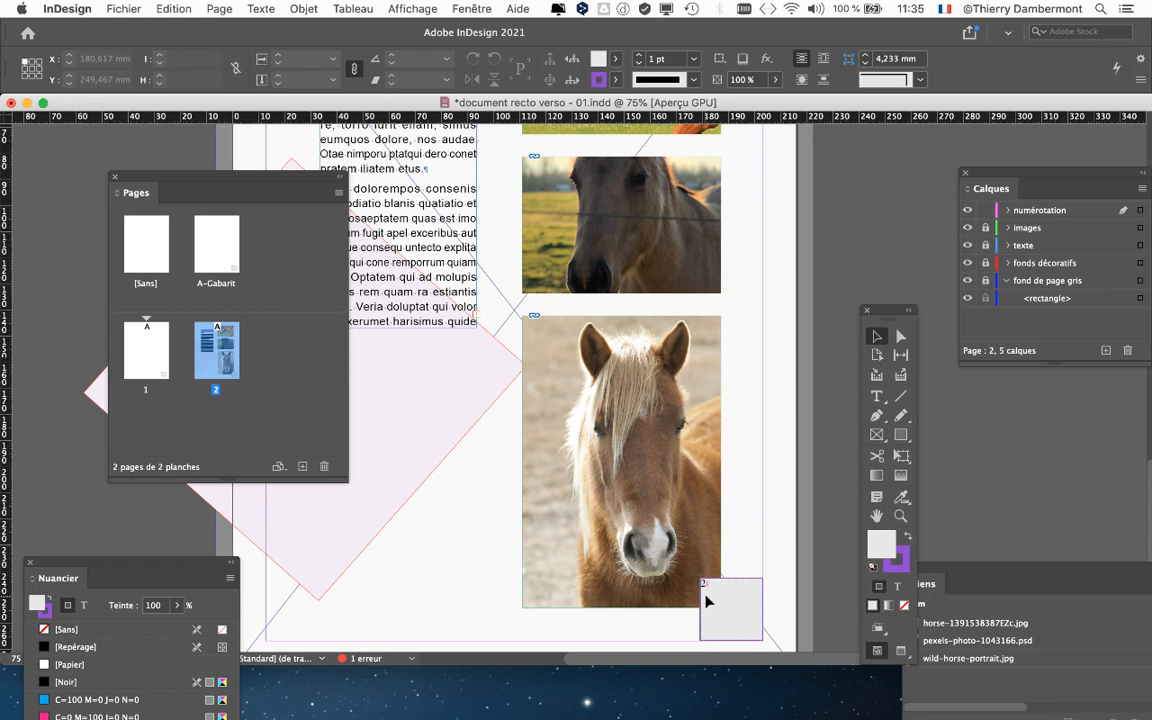
pyautogui.scroll(3, 738, 603)
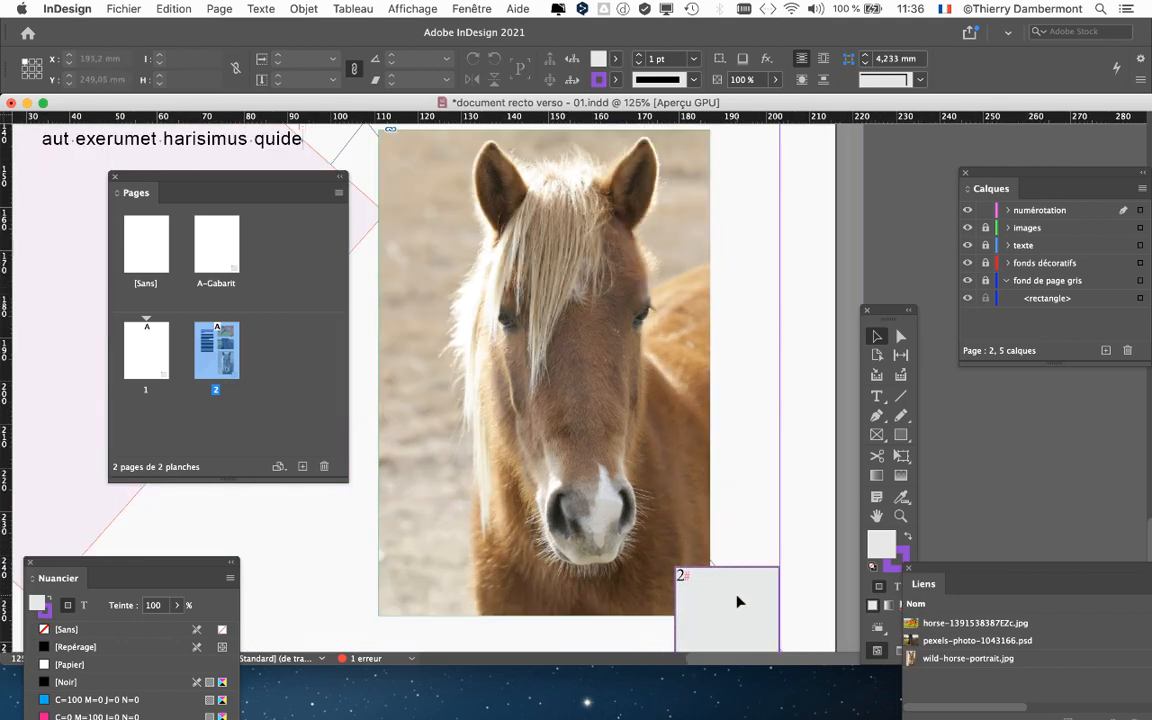
pyautogui.moveTo(698, 585); pyautogui.dragTo(494, 322)
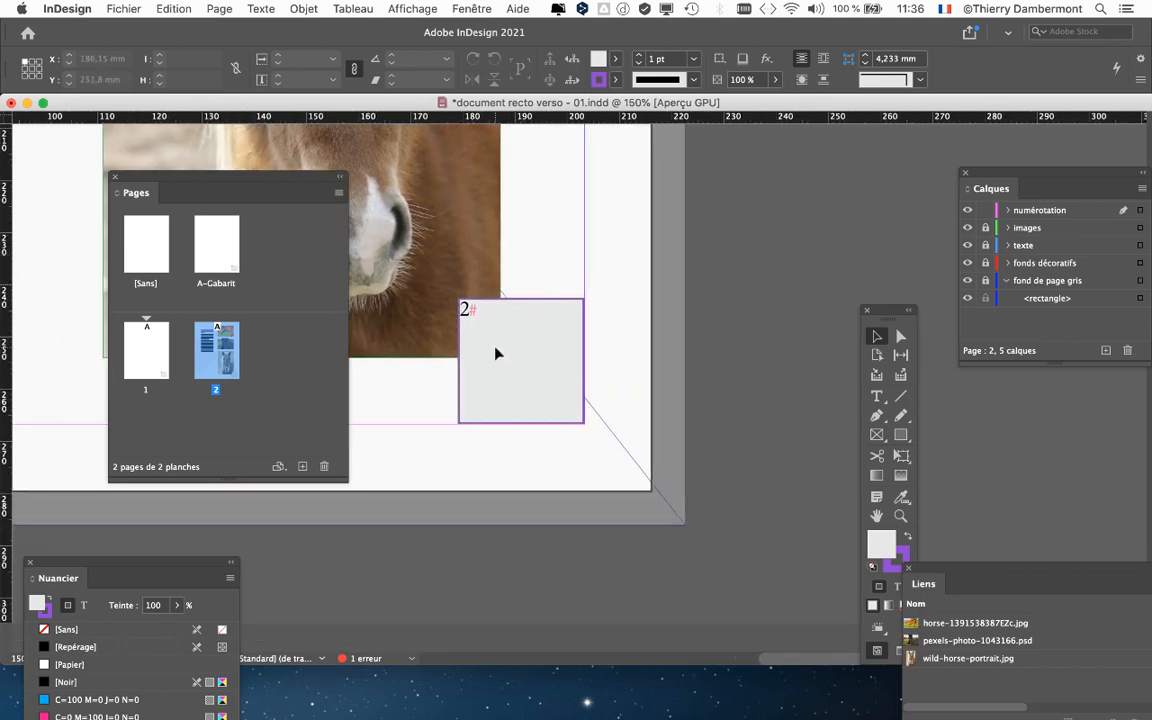
pyautogui.doubleClick(207, 242)
pyautogui.click(533, 342)
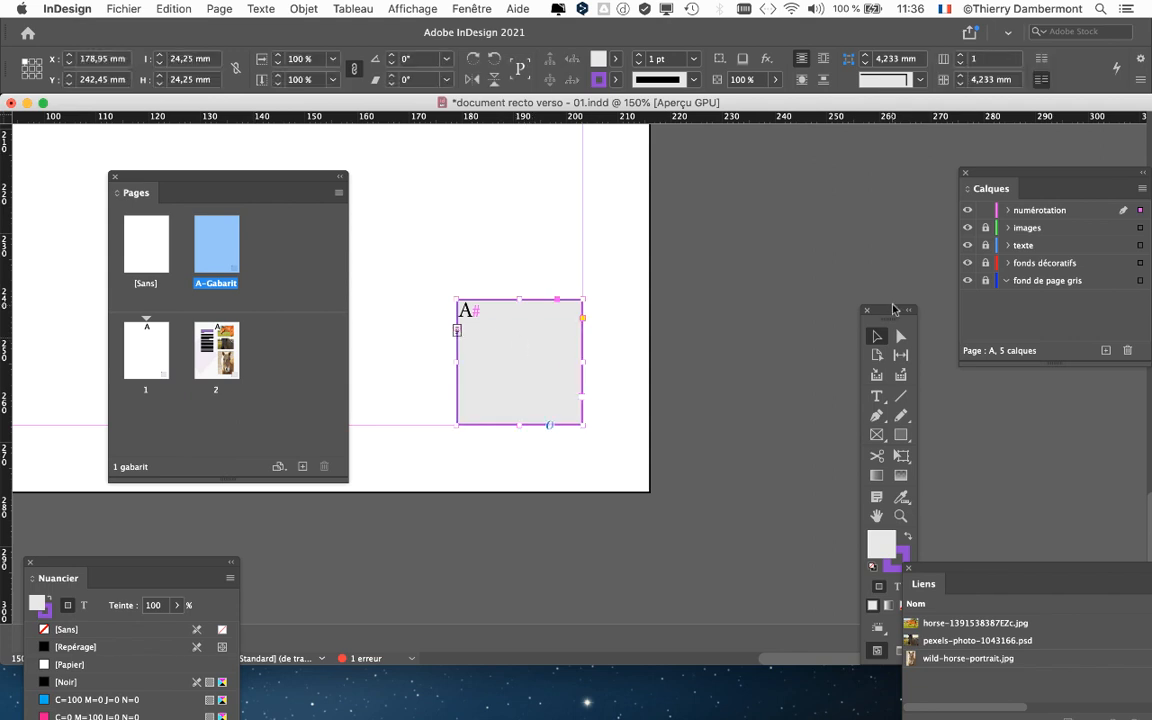
# - Rearrange the Tools, Swatches and Pages panels around the workspace and enlarge the Pages panel
pyautogui.moveTo(888, 310); pyautogui.dragTo(666, 136)
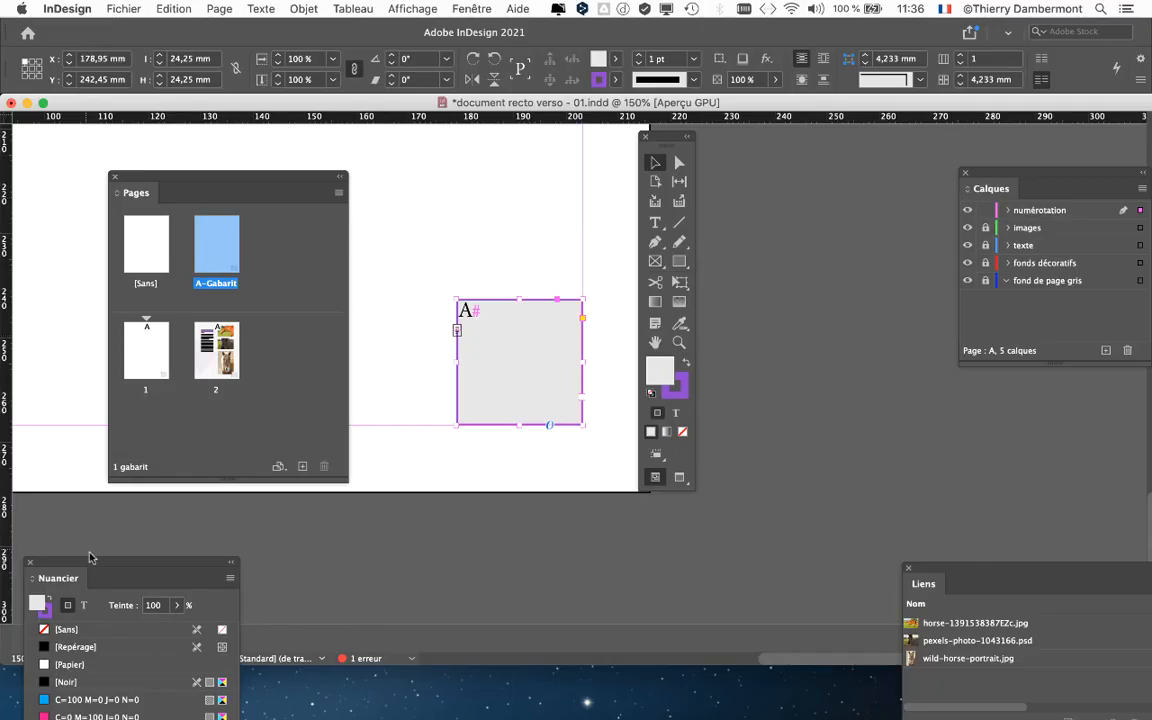
pyautogui.moveTo(90, 586); pyautogui.dragTo(808, 215)
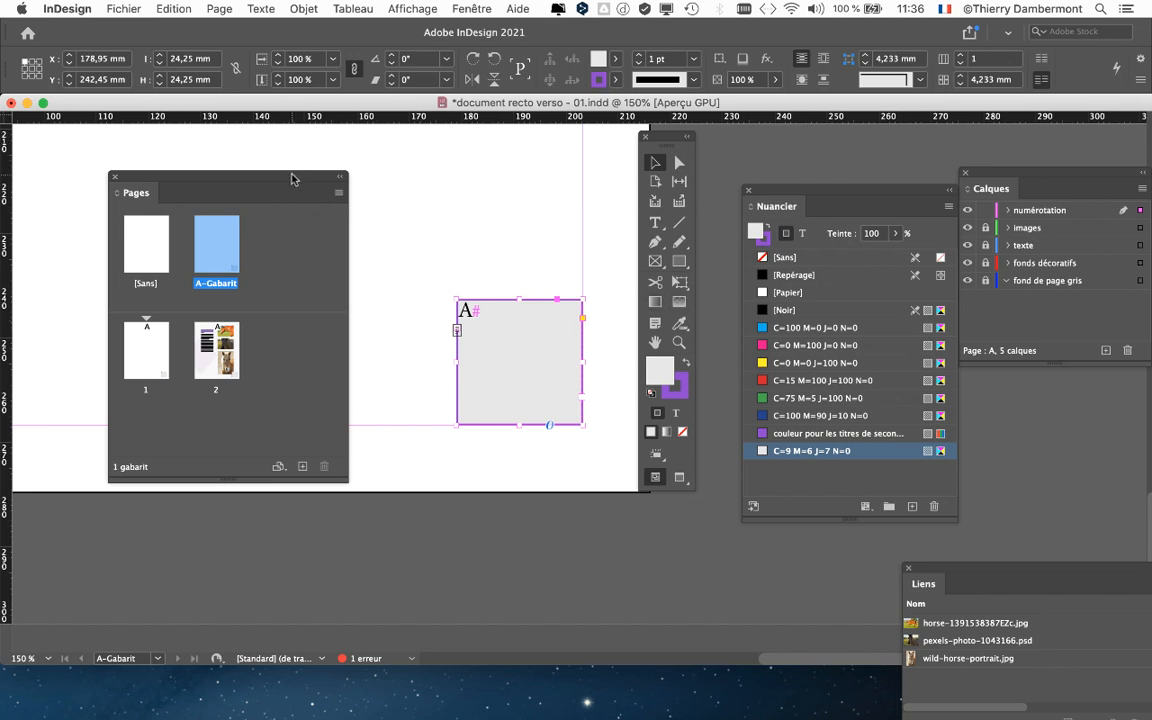
pyautogui.moveTo(292, 178); pyautogui.dragTo(648, 556)
pyautogui.moveTo(669, 138); pyautogui.dragTo(53, 163)
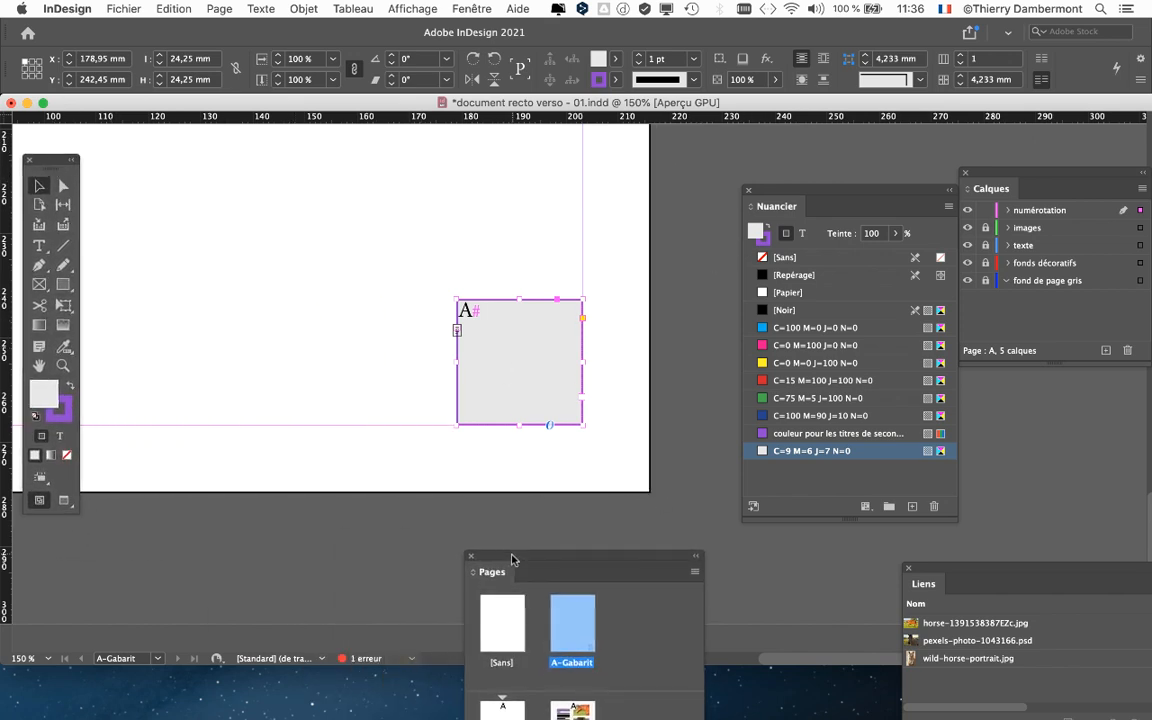
pyautogui.moveTo(511, 558); pyautogui.dragTo(184, 177)
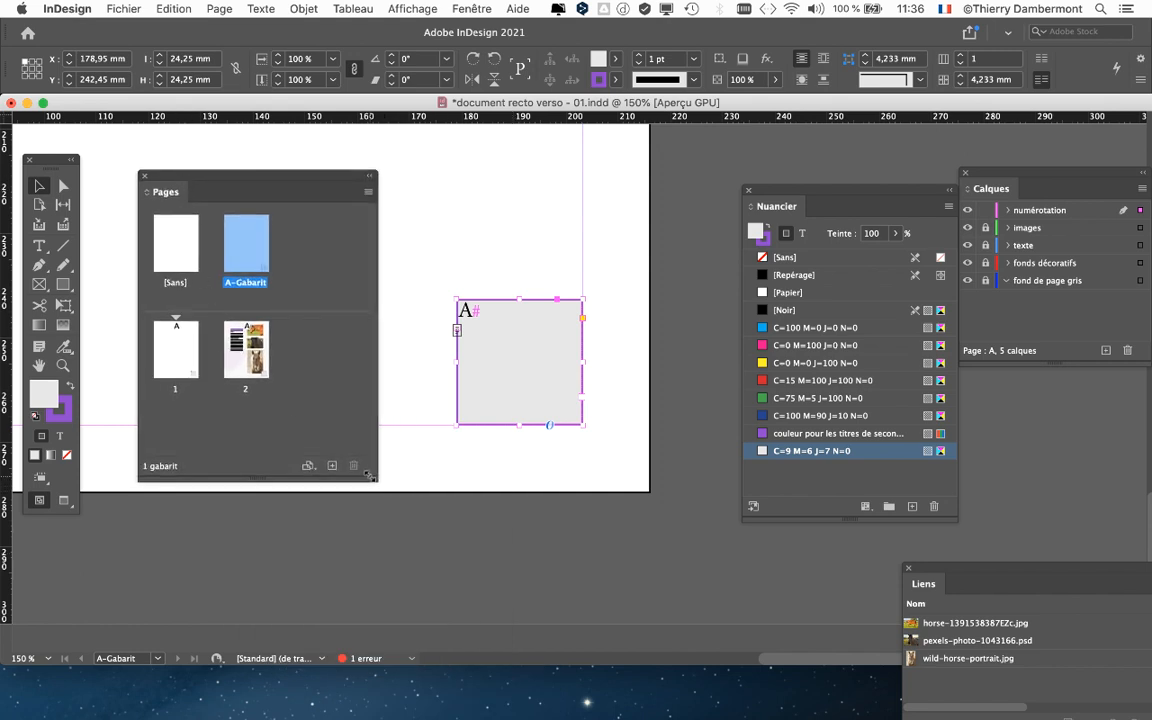
pyautogui.moveTo(370, 477); pyautogui.dragTo(388, 614)
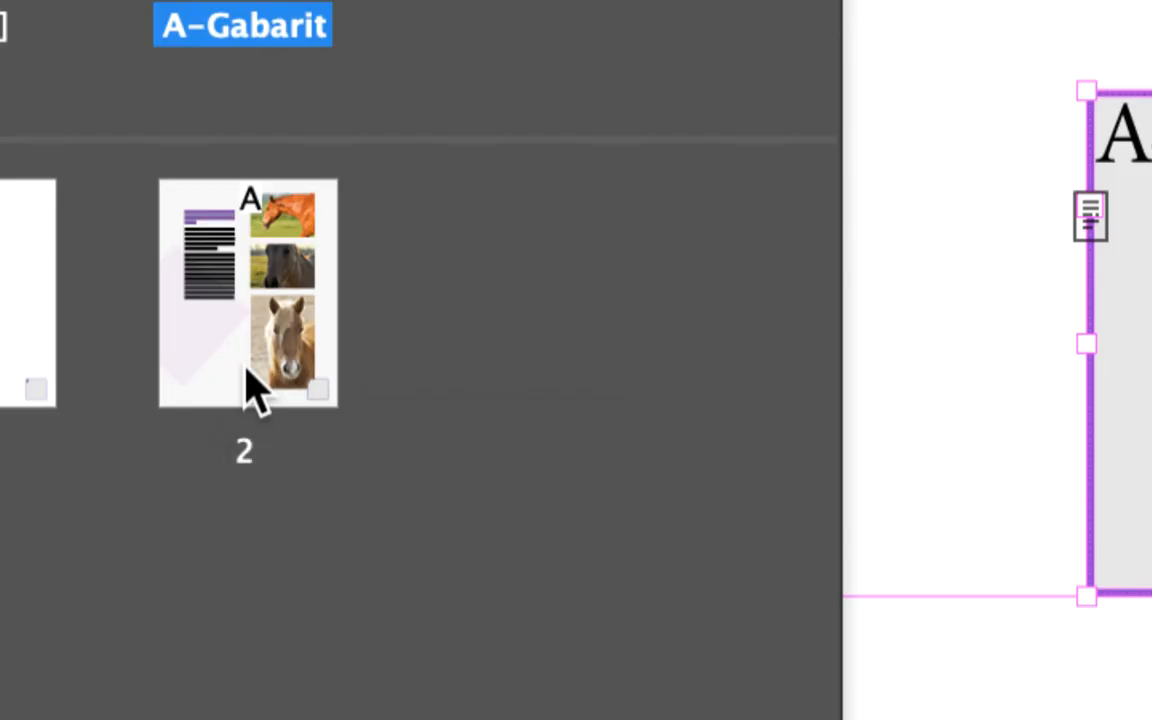
# - Open page 2, unlock the "fond de page gris" layer and select its background rectangle
pyautogui.doubleClick(238, 366)
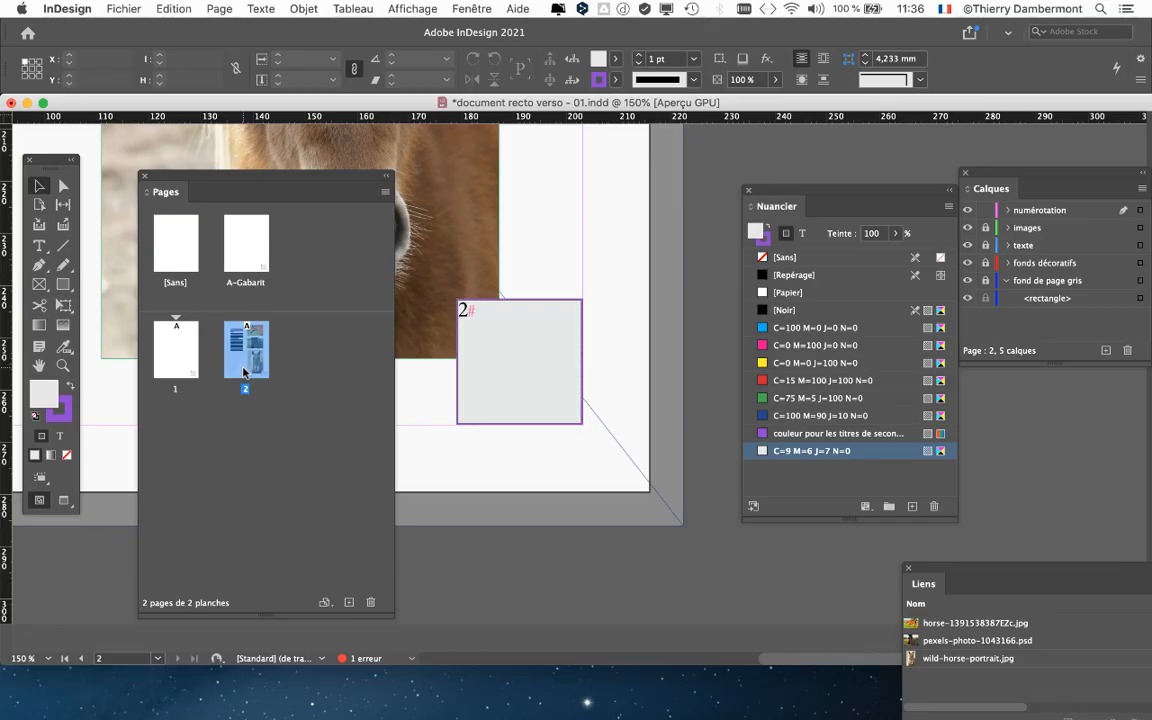
pyautogui.moveTo(991, 188); pyautogui.dragTo(553, 151)
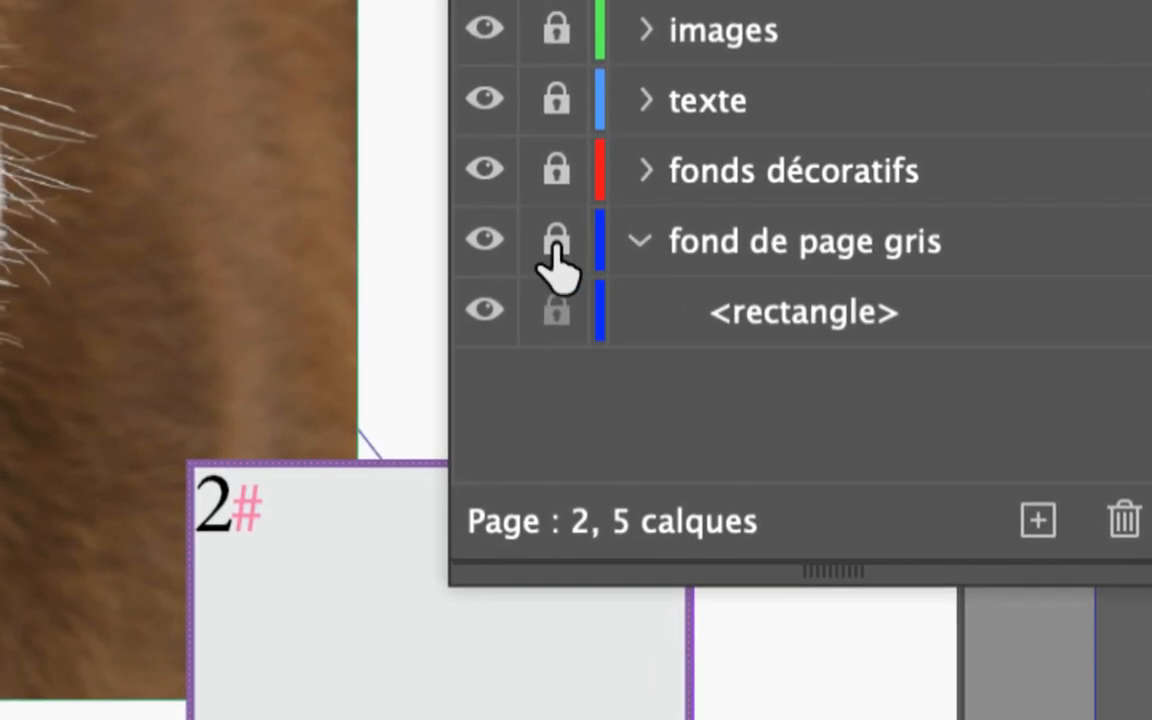
pyautogui.click(446, 232)
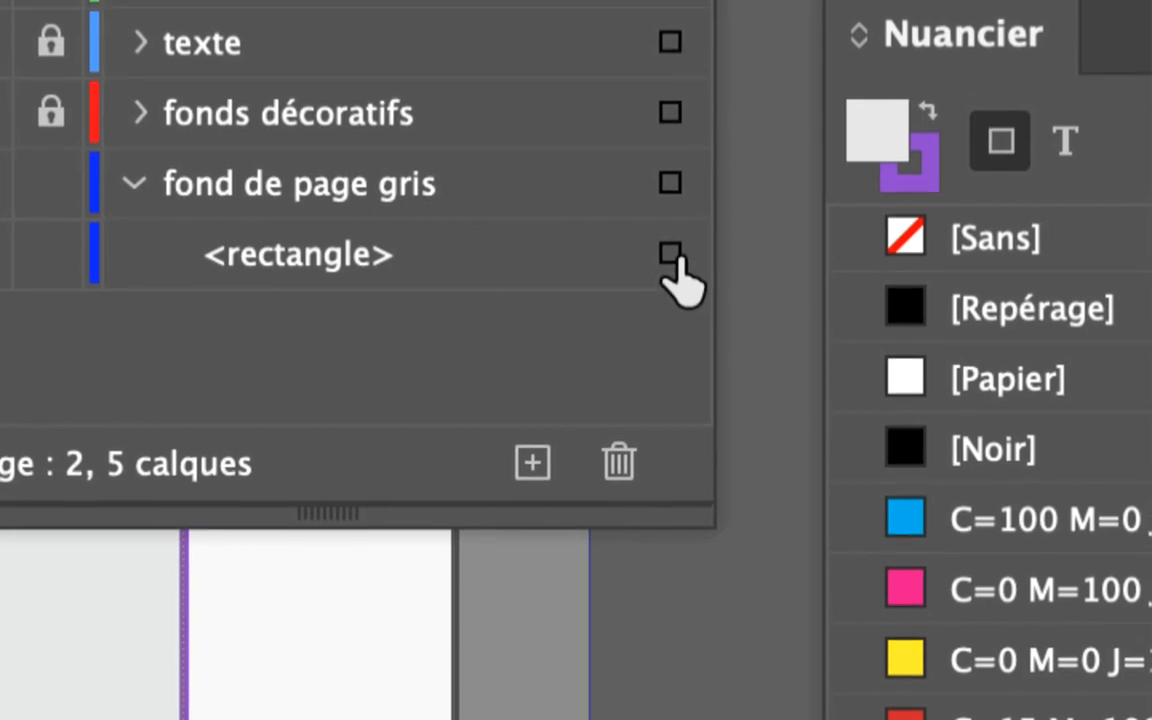
pyautogui.click(673, 257)
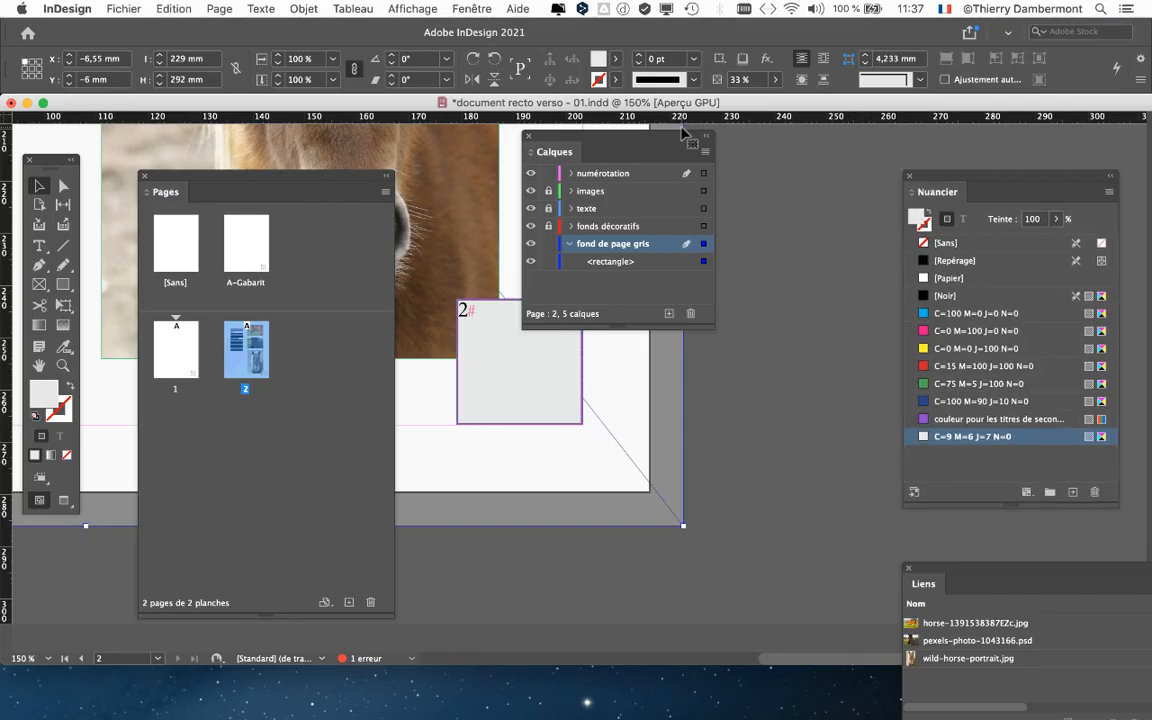
pyautogui.moveTo(604, 128); pyautogui.dragTo(752, 159)
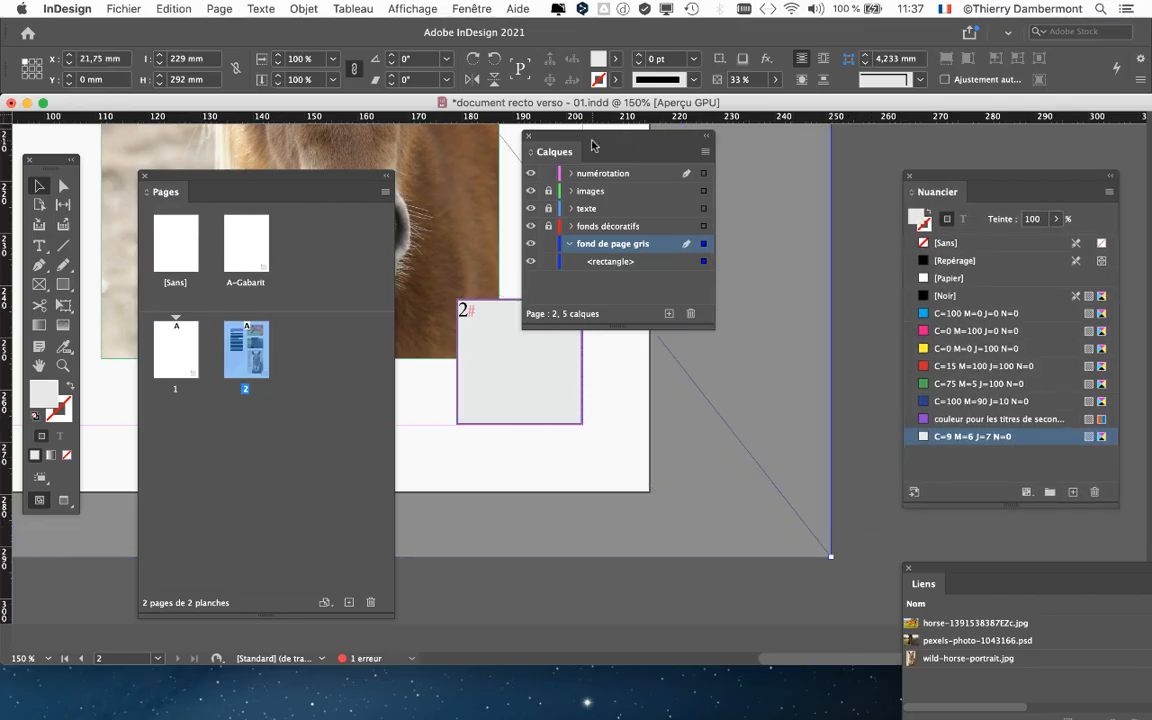
pyautogui.press('super+z')
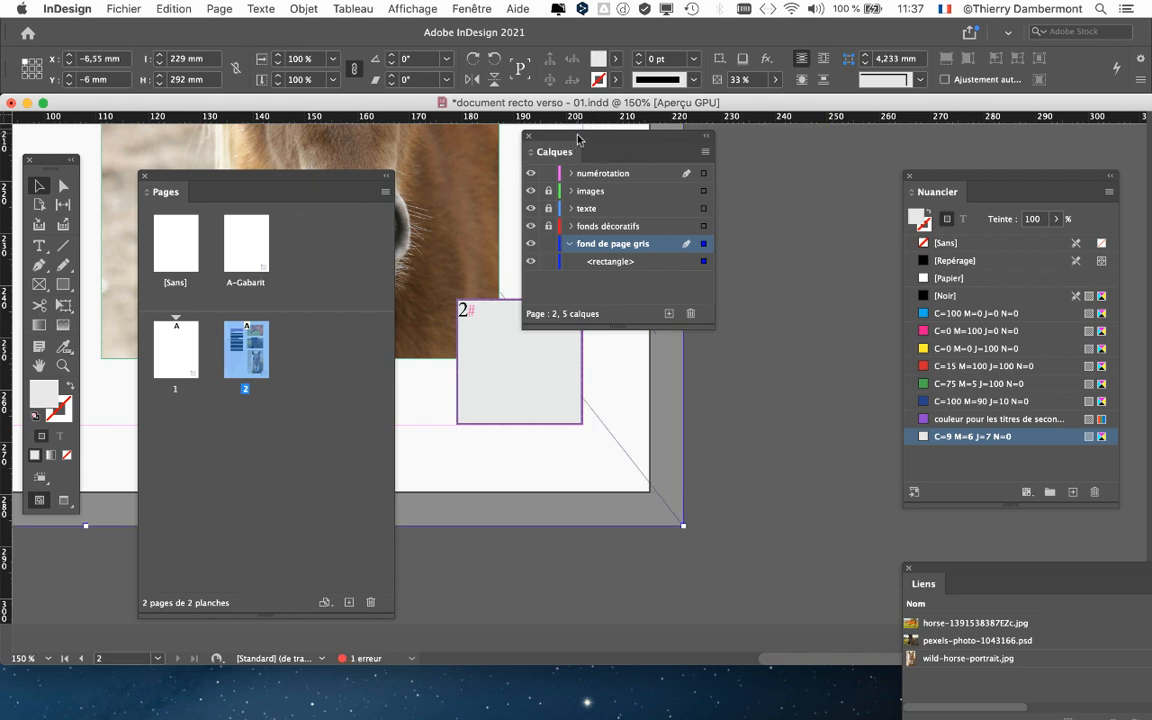
# - Set the background rectangle's transparency opacity to 100% in the Effects dialog
pyautogui.moveTo(577, 143); pyautogui.dragTo(816, 176)
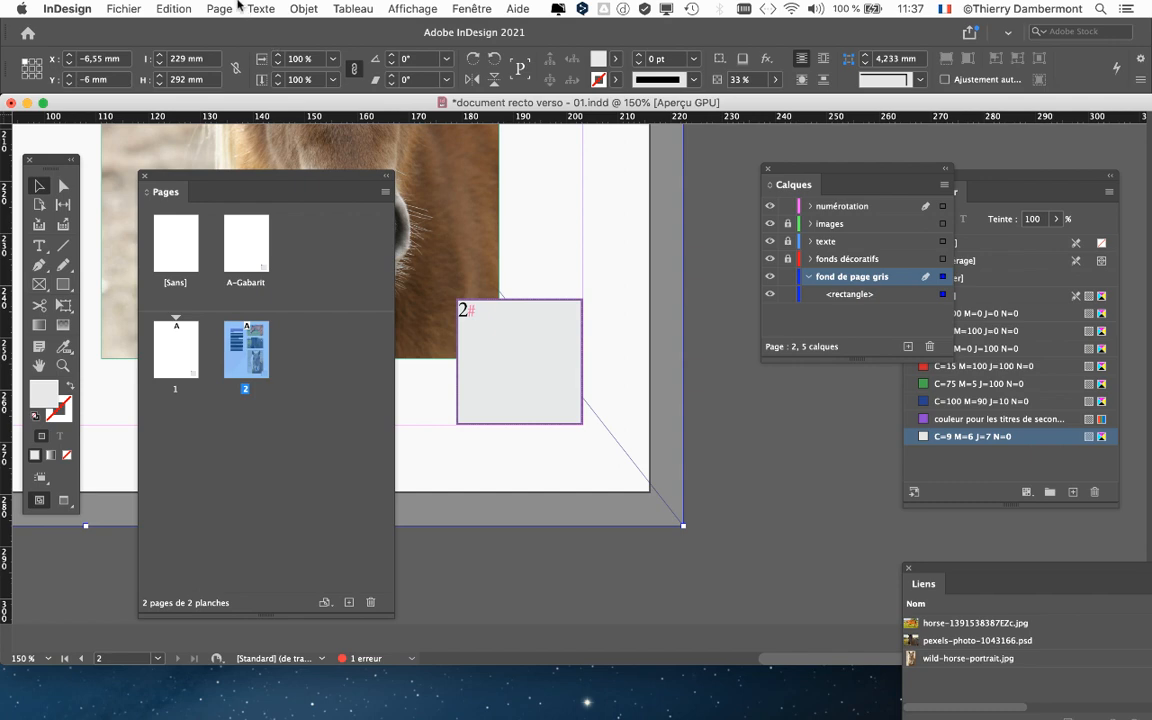
pyautogui.click(292, 8)
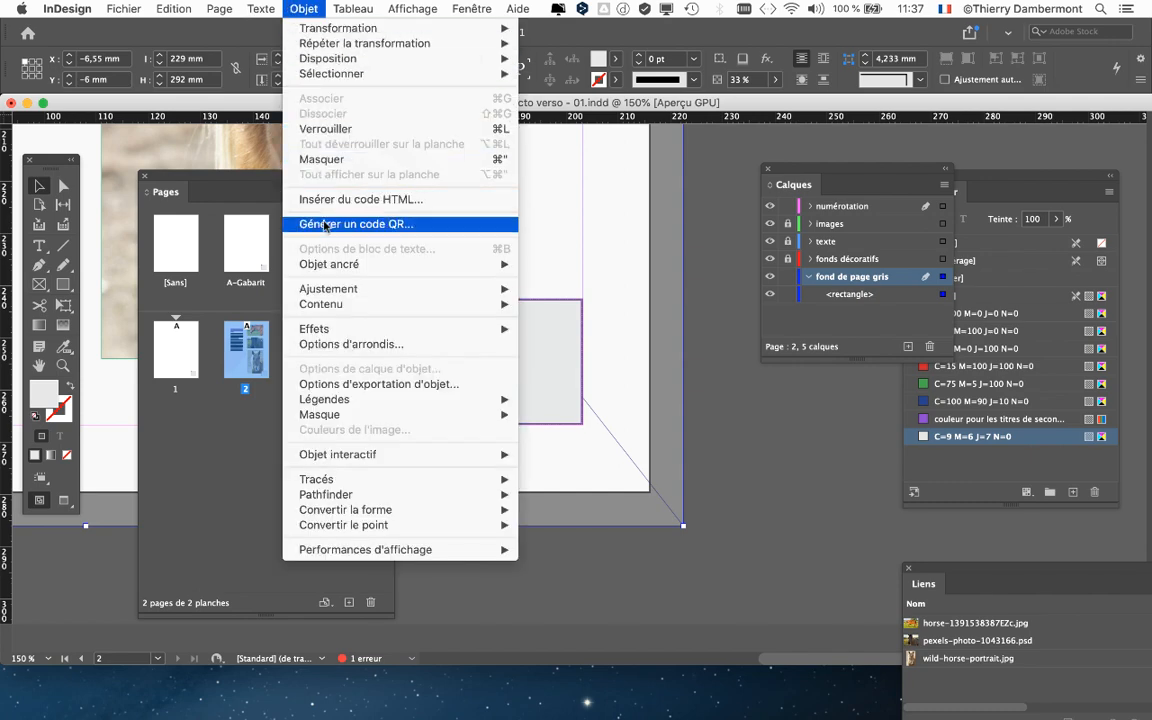
pyautogui.moveTo(321, 330)
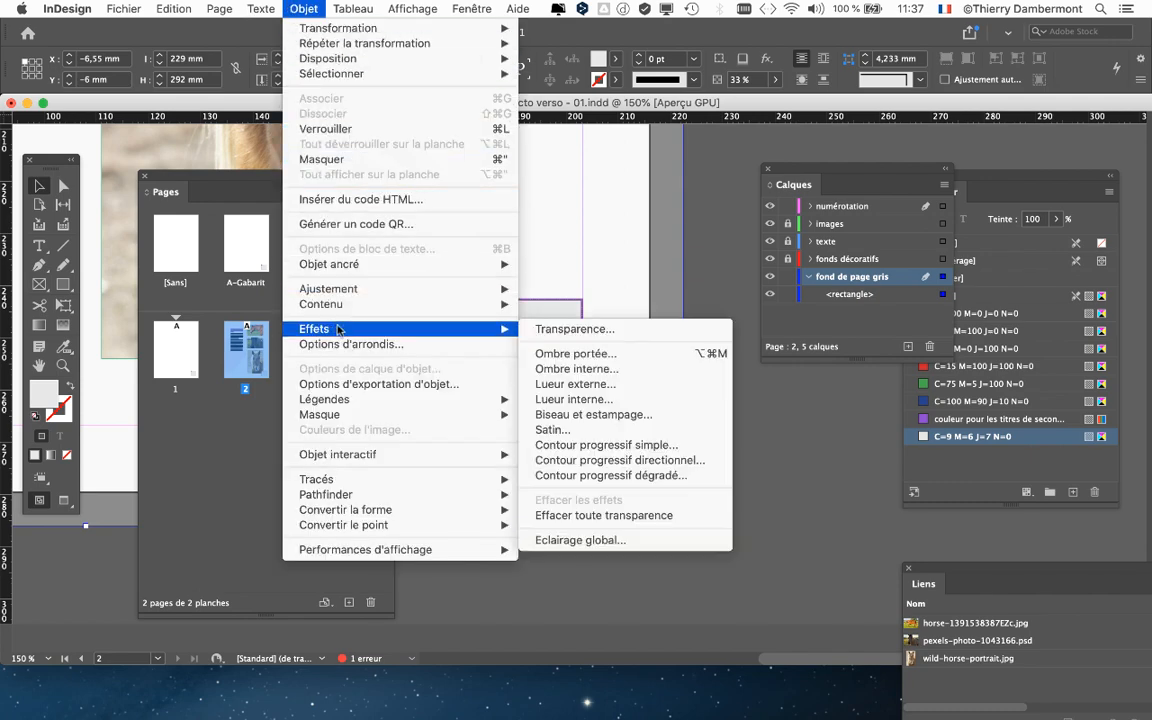
pyautogui.click(557, 330)
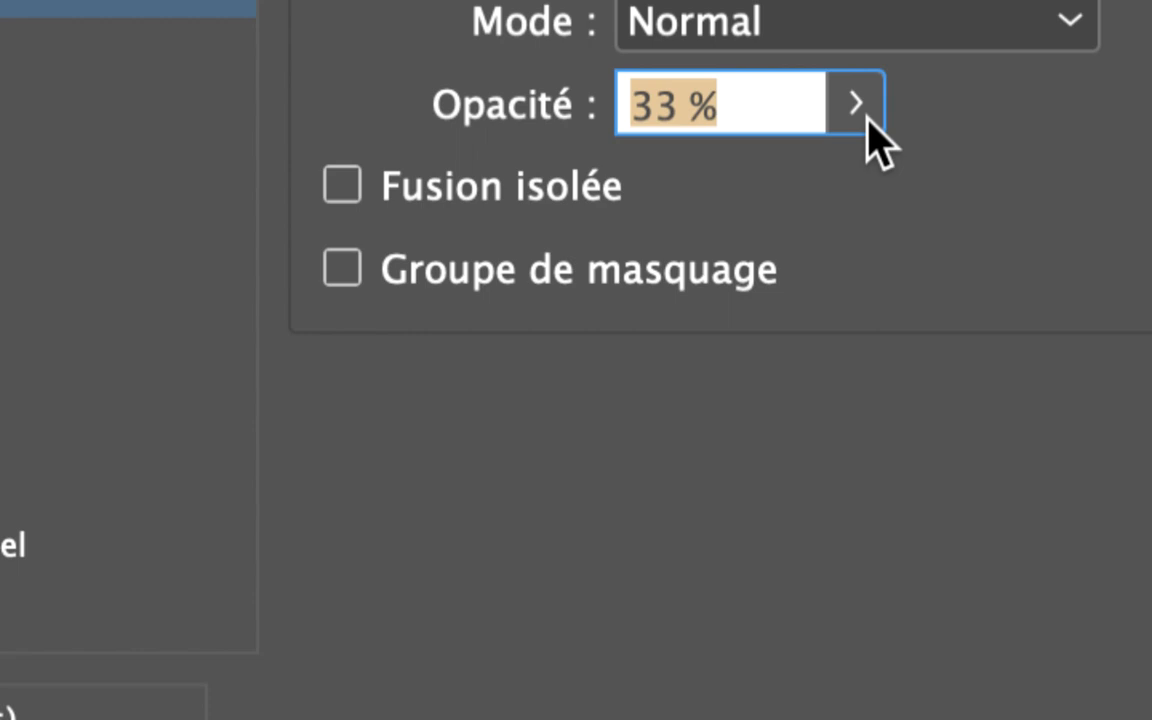
pyautogui.click(862, 112)
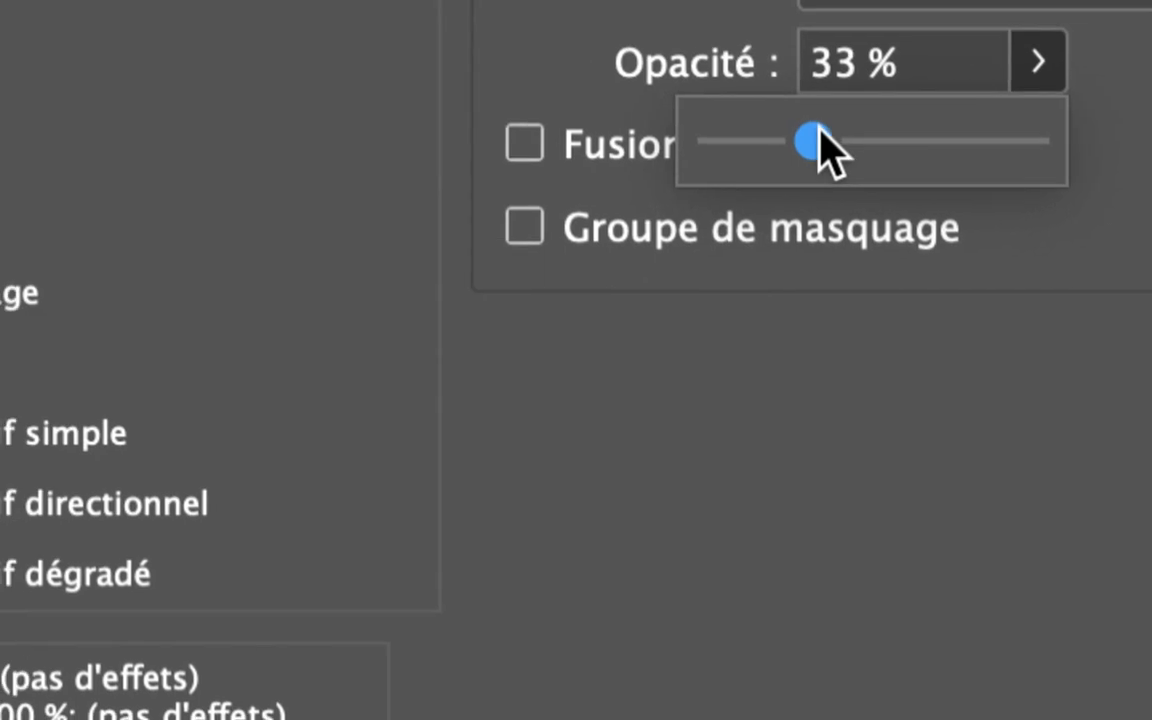
pyautogui.moveTo(820, 130); pyautogui.dragTo(1062, 132)
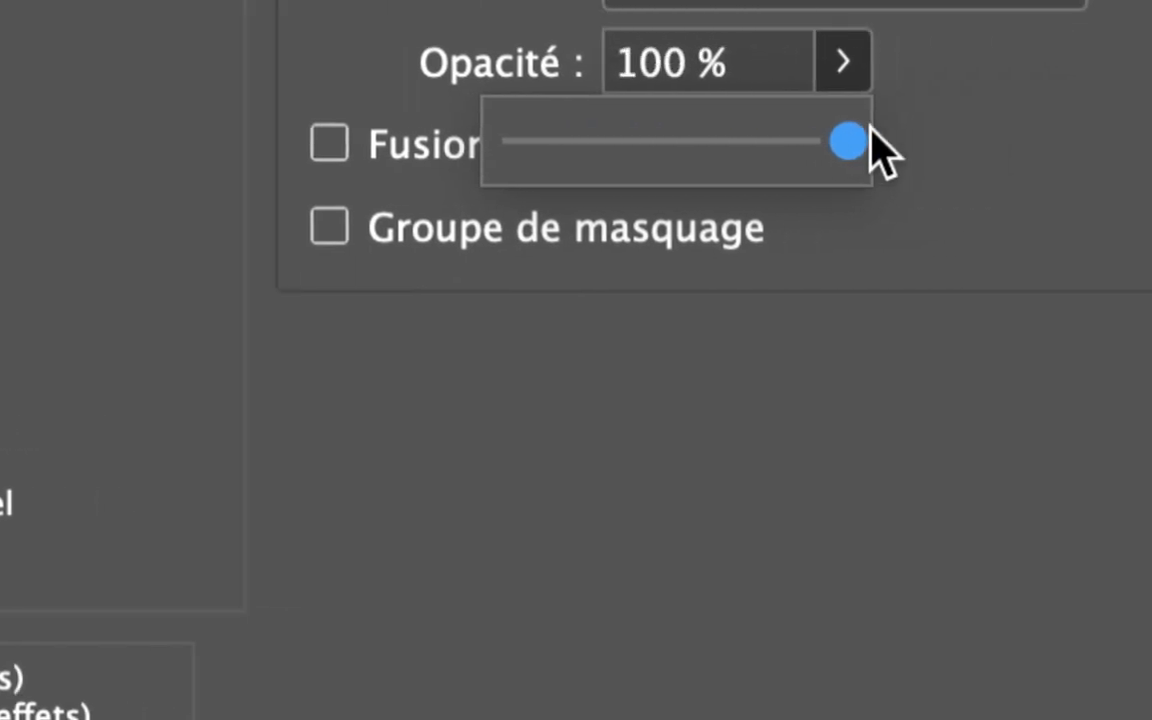
pyautogui.click(905, 57)
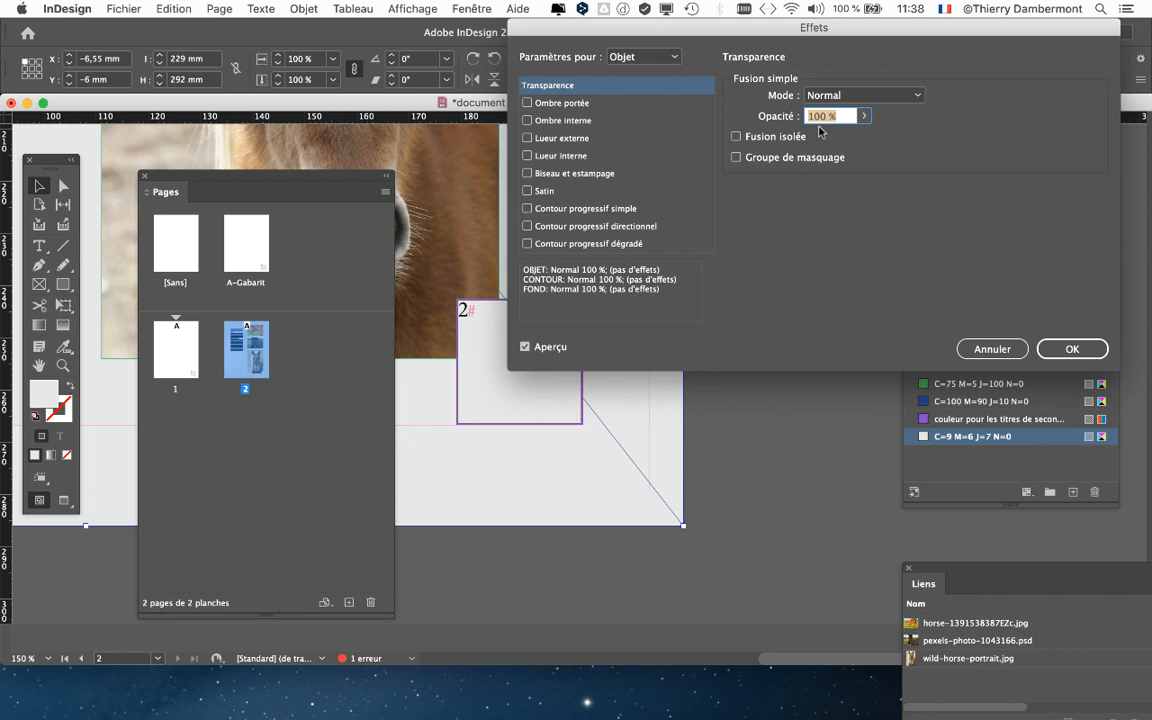
pyautogui.click(1090, 349)
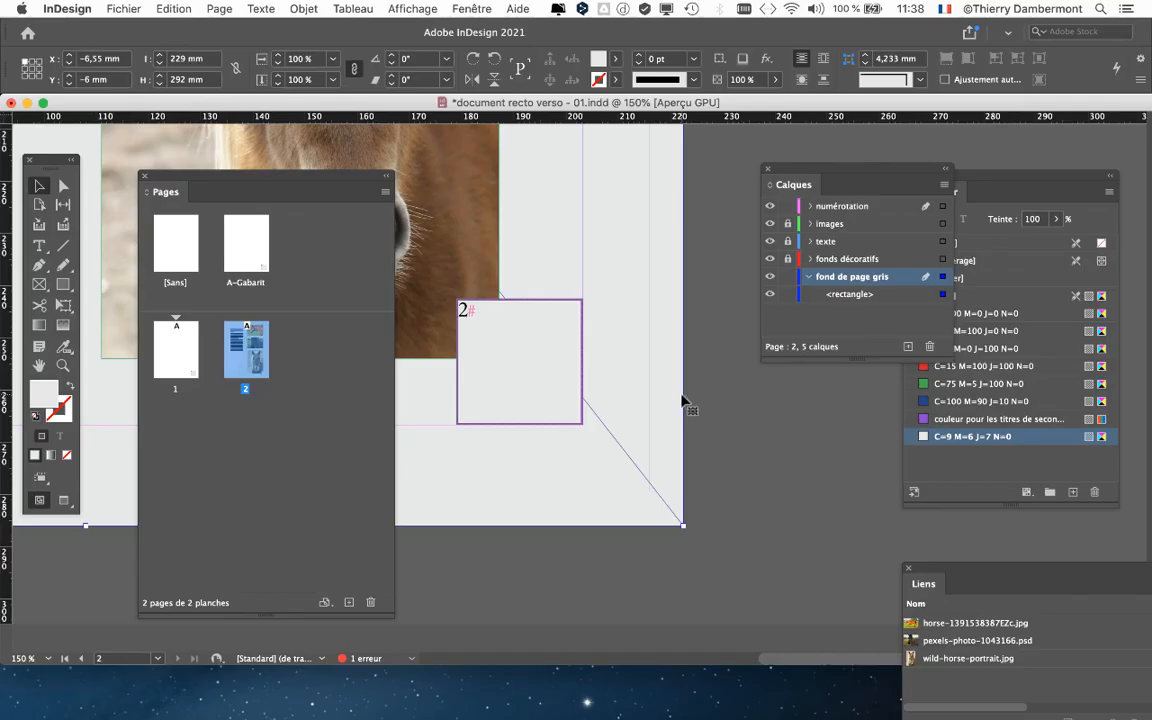
# - Collapse the "fond de page gris" layer and lock it again
pyautogui.moveTo(810, 169); pyautogui.dragTo(714, 164)
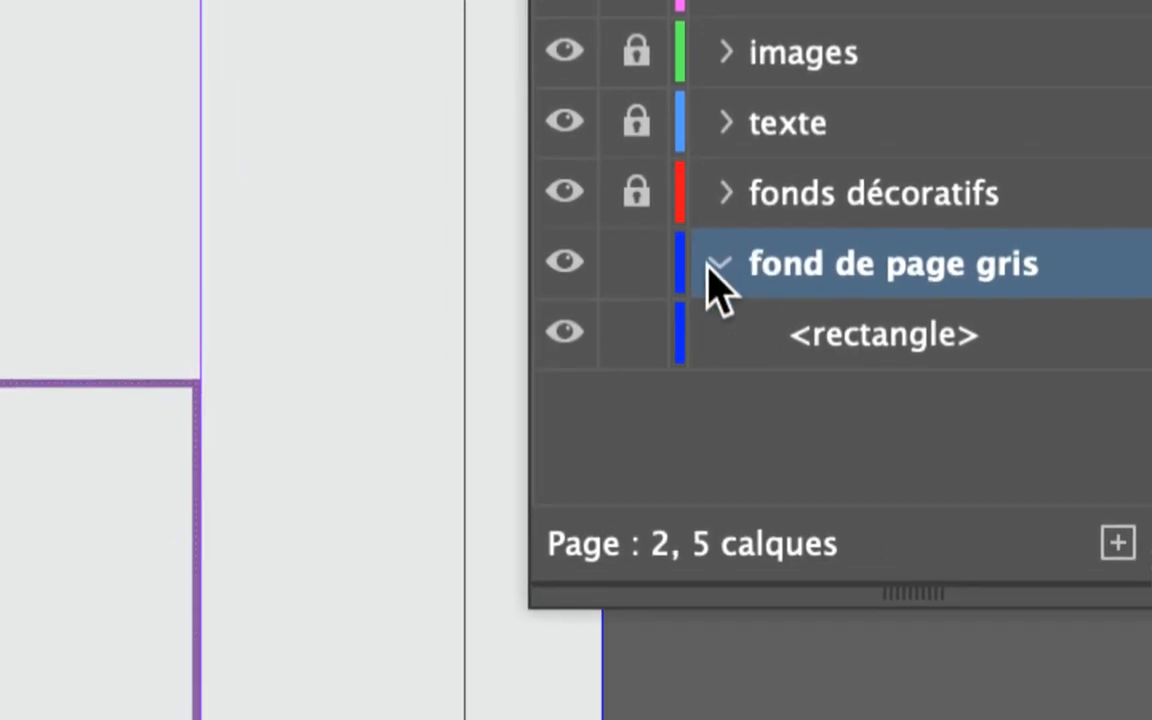
pyautogui.click(710, 269)
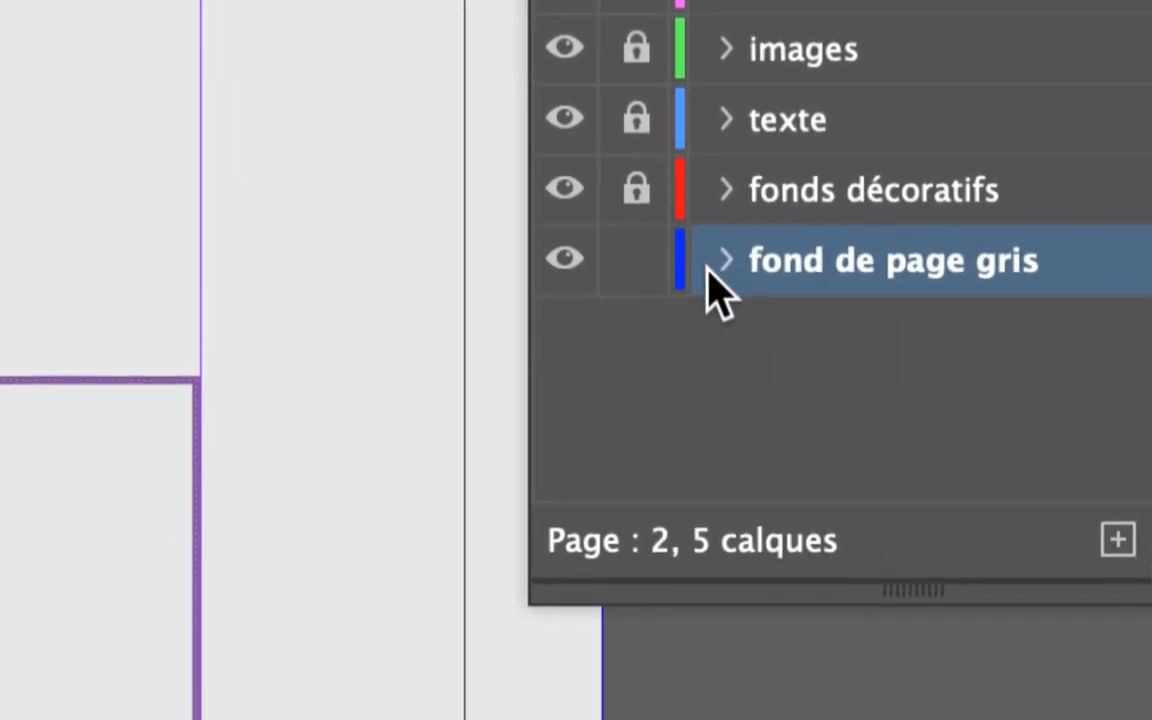
pyautogui.click(636, 260)
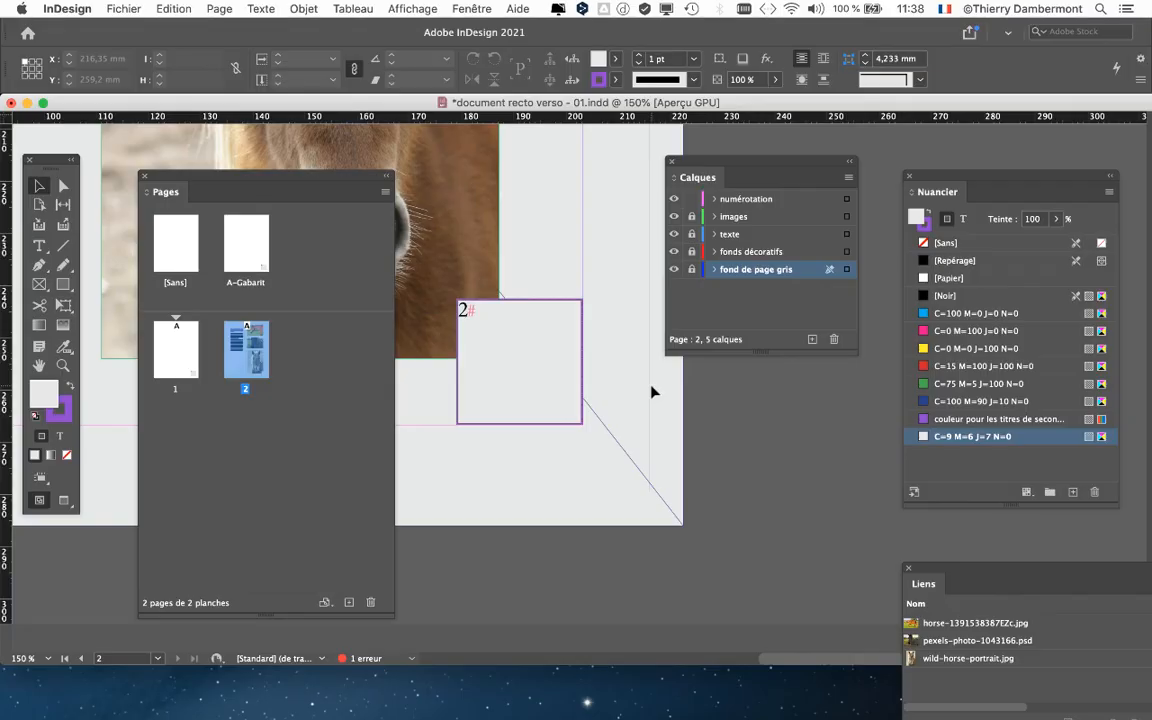
# - Save the document under the new name "document recto verso - 02.indd"
pyautogui.click(120, 8)
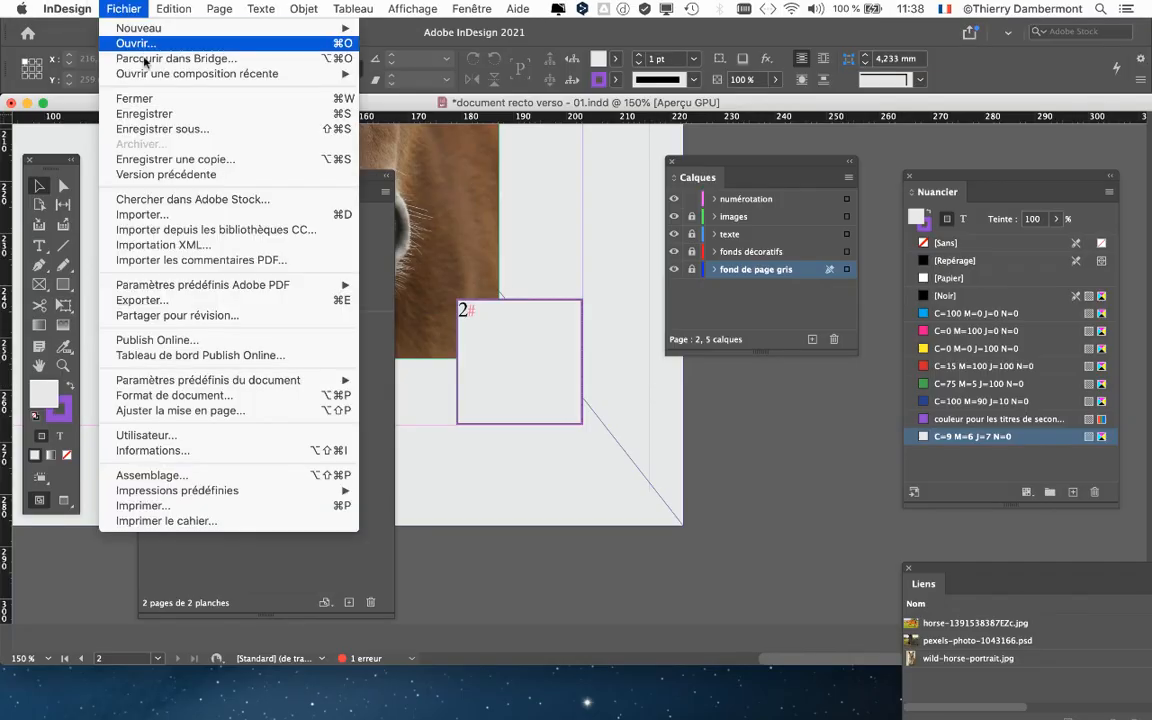
pyautogui.click(181, 131)
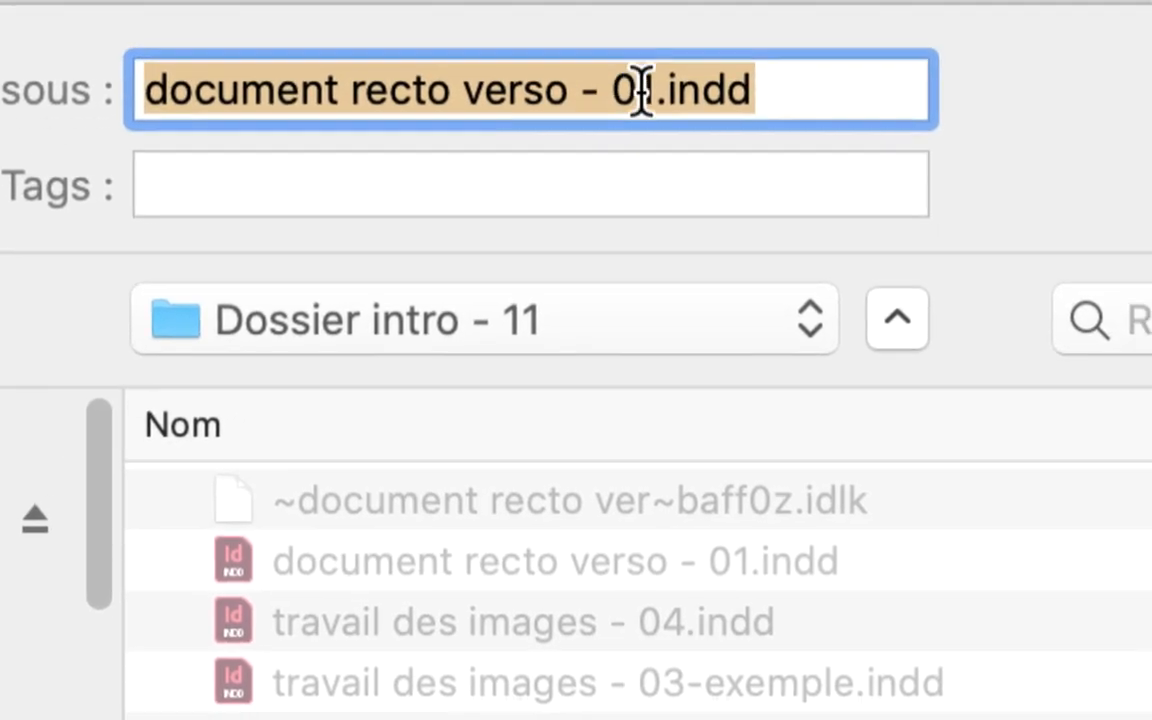
pyautogui.click(648, 86)
pyautogui.hotkey('shift', 'Right')
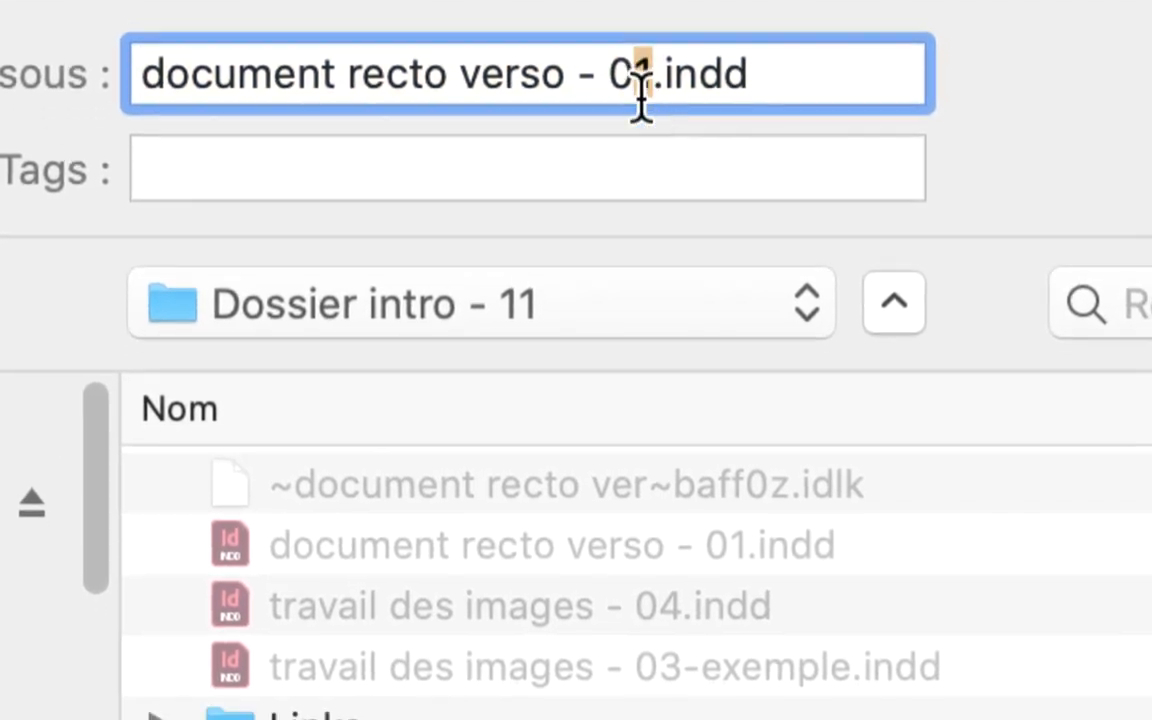
pyautogui.write('2')
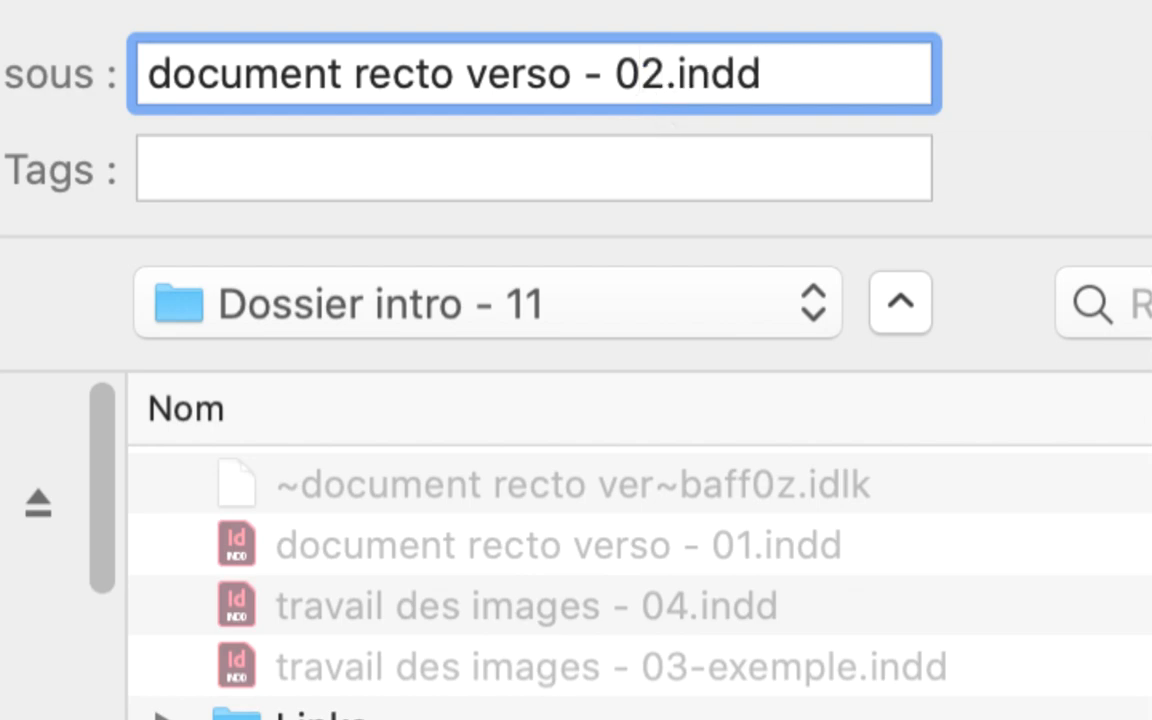